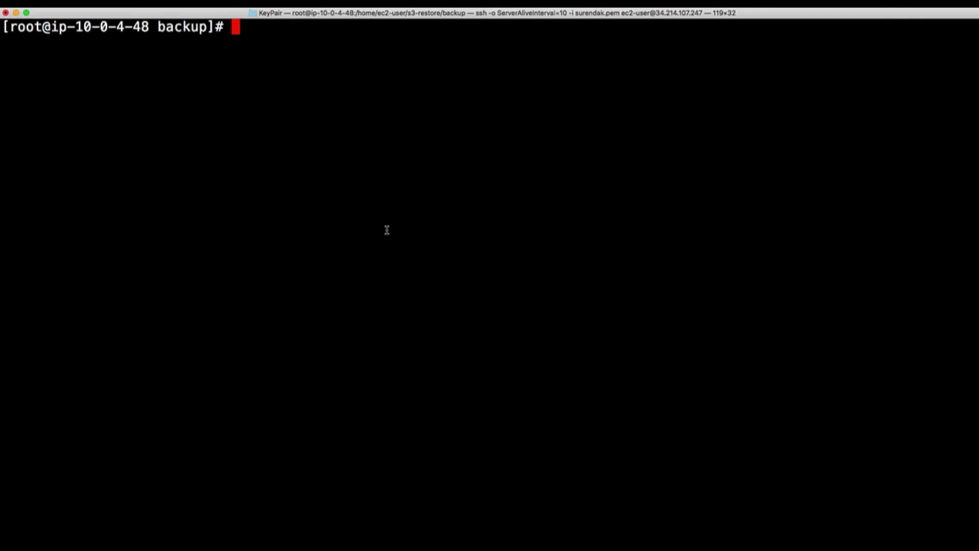
Step: Check the installed xtrabackup version with its --version option
{"action": "type", "text": "xtrabackup"}
{"action": "type", "text": " -0v"}
{"action": "key", "text": "BackSpace"}
{"action": "type", "text": "0v"}
{"action": "key", "text": "BackSpace"}
{"action": "key", "text": "BackSpace"}
{"action": "type", "text": "-version"}
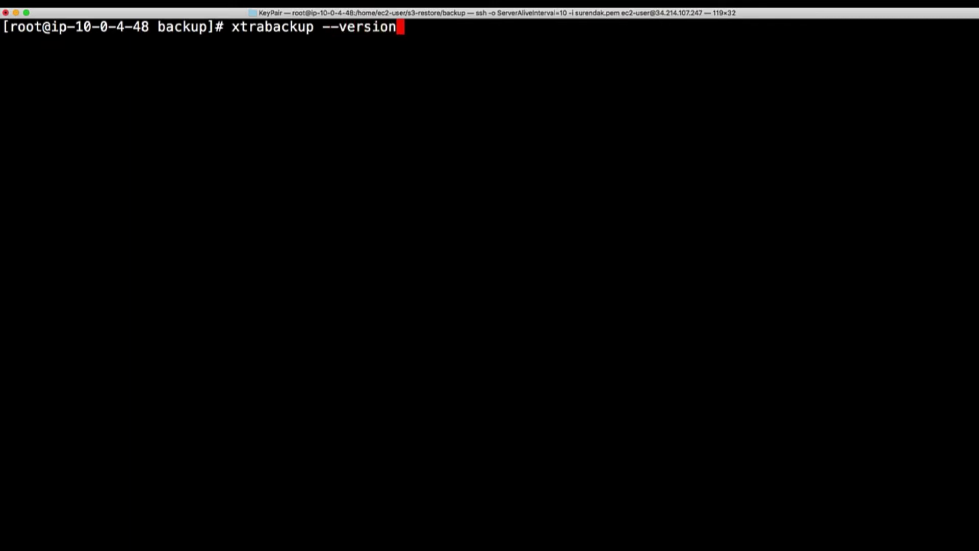
{"action": "key", "text": "Return"}
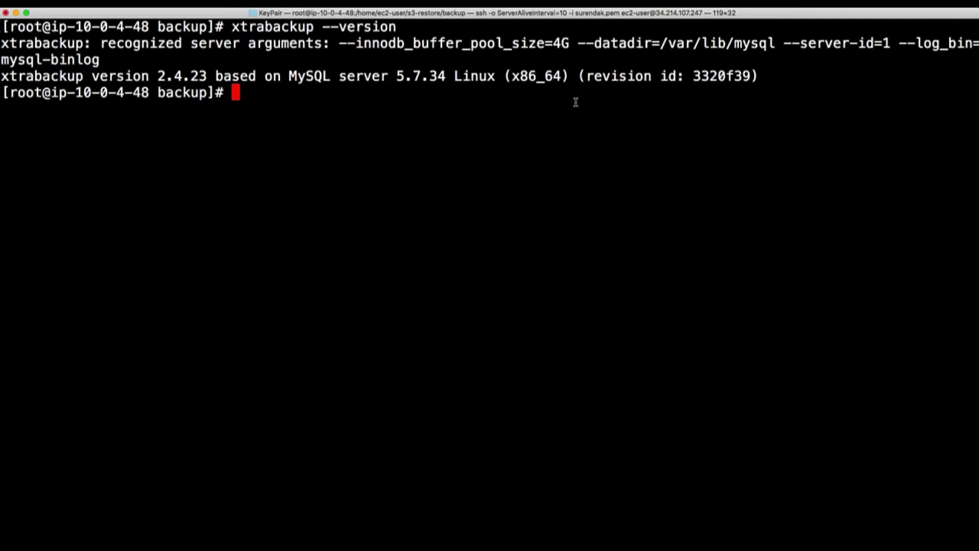
Step: Display /etc/my.cnf and examine the server ID and binary log settings at the end of the file
{"action": "type", "text": "cat /etc/mys"}
{"action": "key", "text": "BackSpace"}
{"action": "type", "text": ".cnf"}
{"action": "key", "text": "Return"}
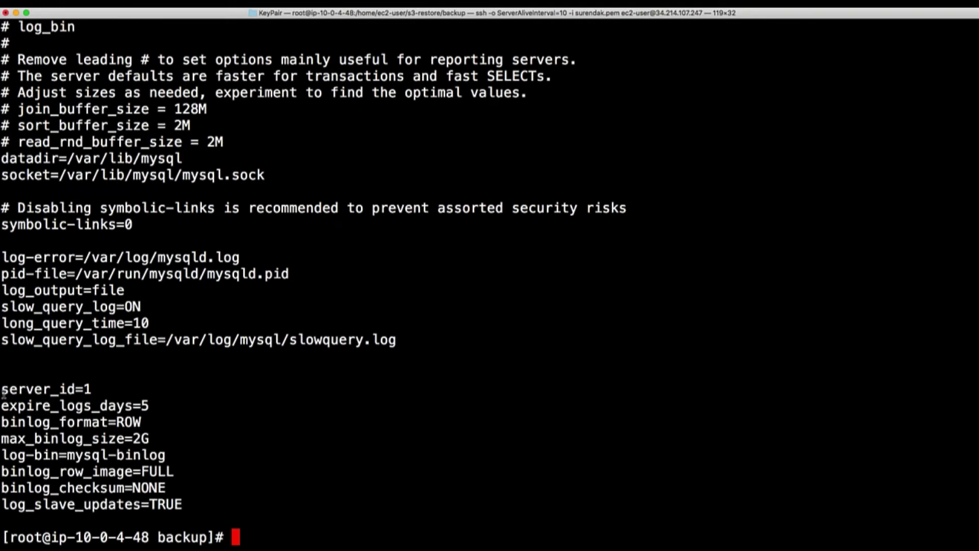
{"action": "left_click_drag", "start_coordinate": [2, 385], "coordinate": [184, 502]}
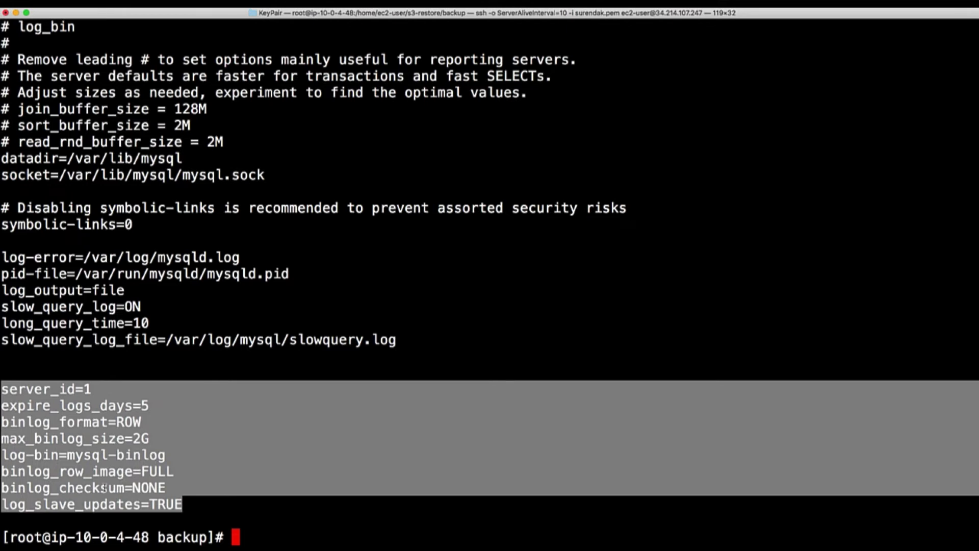
{"action": "left_click", "coordinate": [251, 520]}
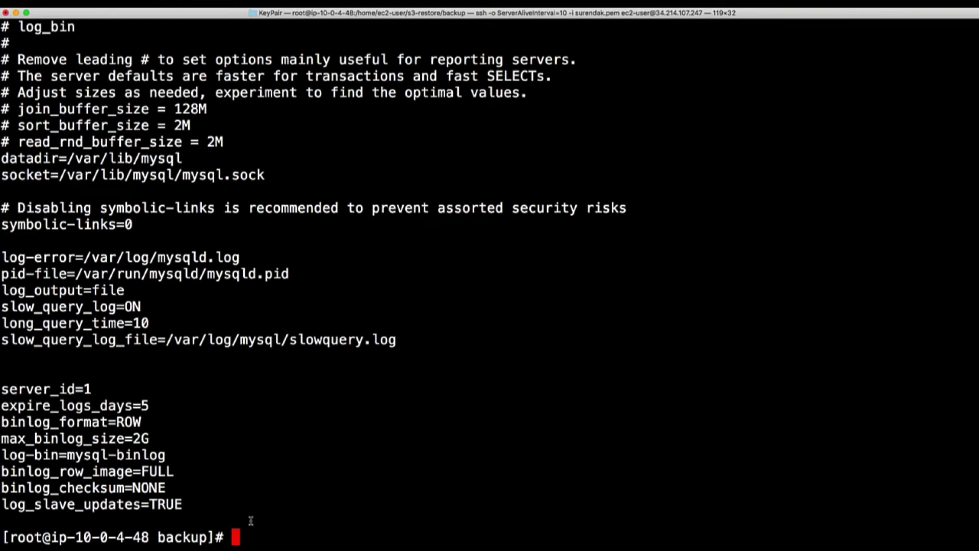
Step: Clear the terminal and log in to the MySQL server on localhost as root with the account password
{"action": "key", "text": "ctrl+l"}
{"action": "type", "text": "mysql -h"}
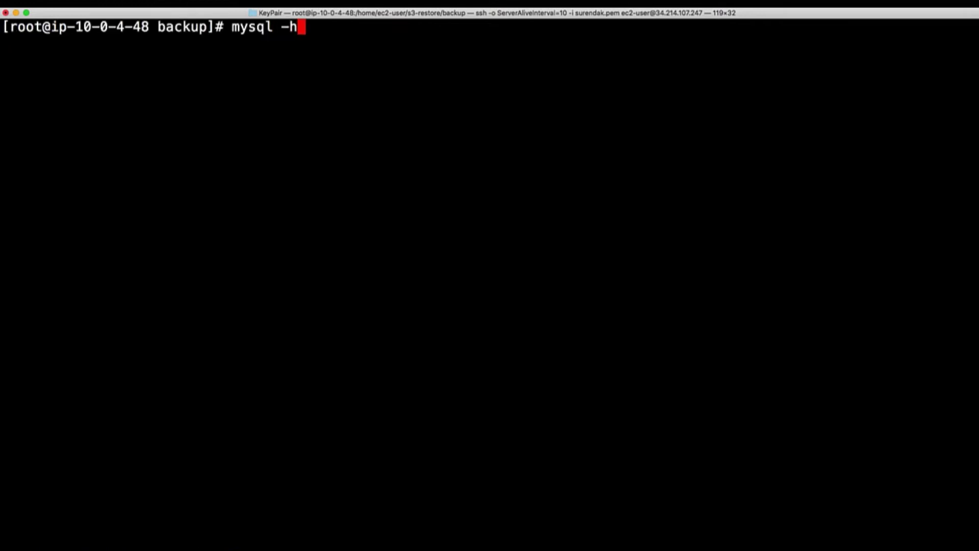
{"action": "type", "text": " localhost "}
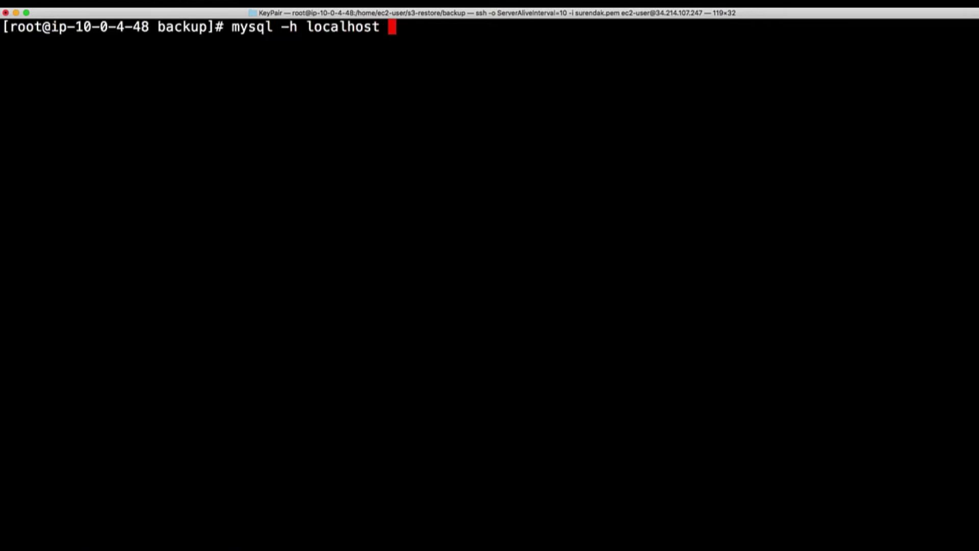
{"action": "type", "text": "-u root -p"}
{"action": "key", "text": "Return"}
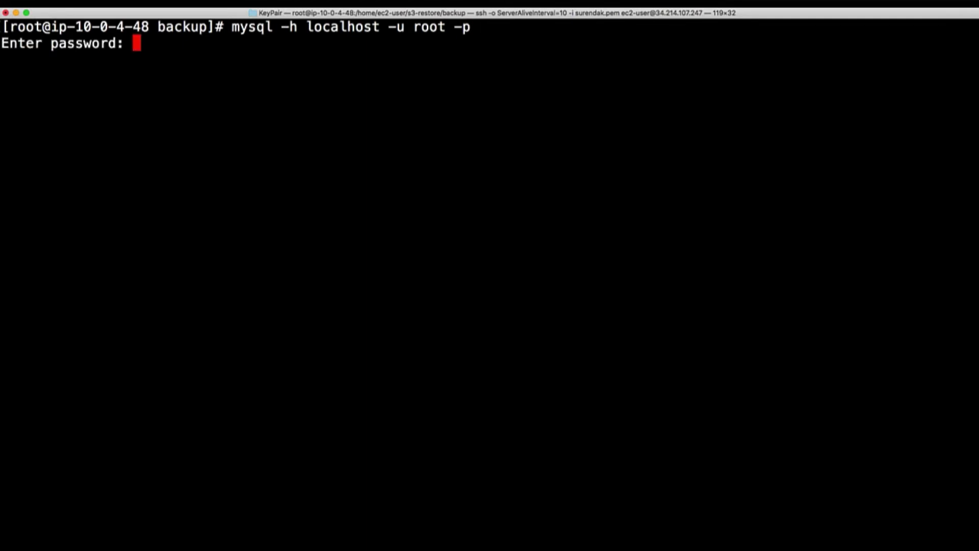
{"action": "key", "text": "Return"}
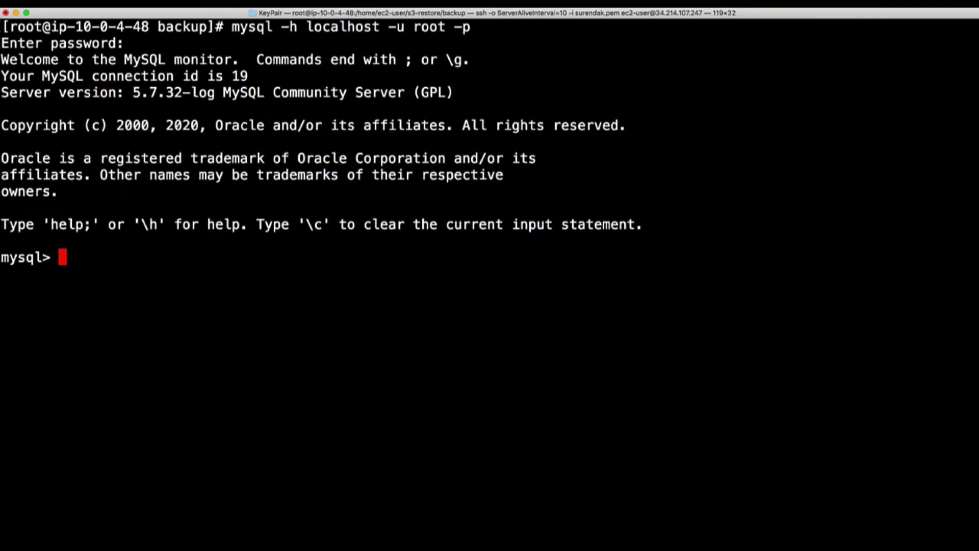
Step: Query the MySQL server version with select version()
{"action": "type", "text": "selec"}
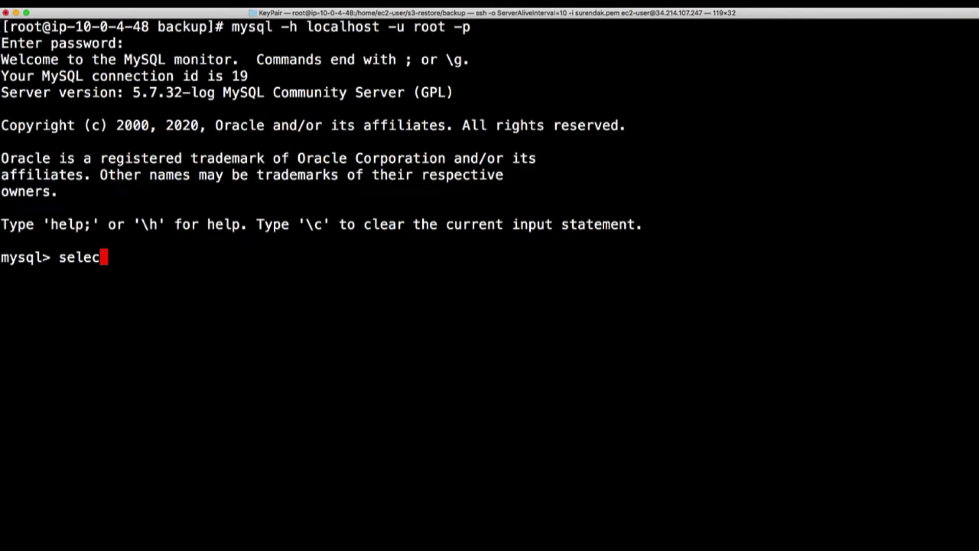
{"action": "type", "text": "t version();"}
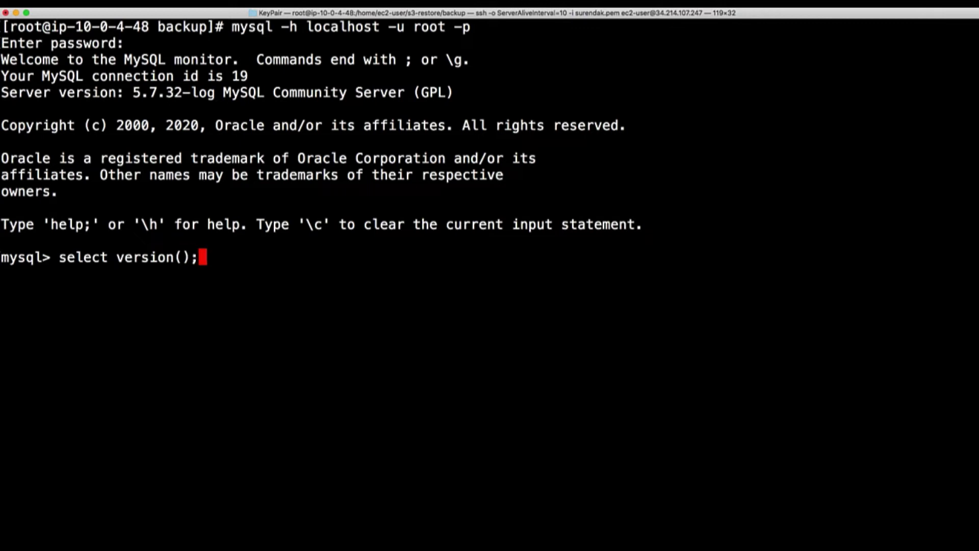
{"action": "key", "text": "Return"}
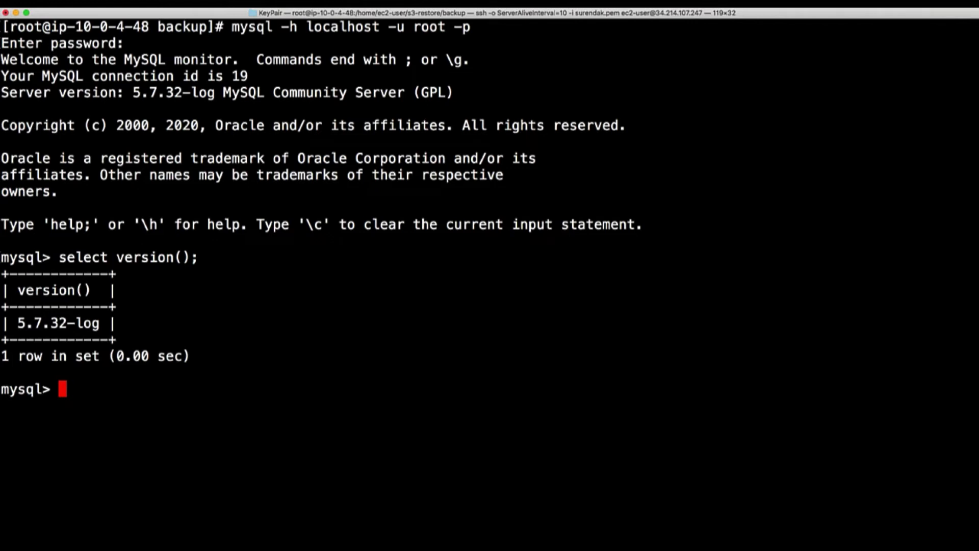
Step: Query information_schema.tables for the 10 largest non-system tables with data, index and free sizes in MB, and quit the MySQL client
{"action": "key", "text": "super+Tab"}
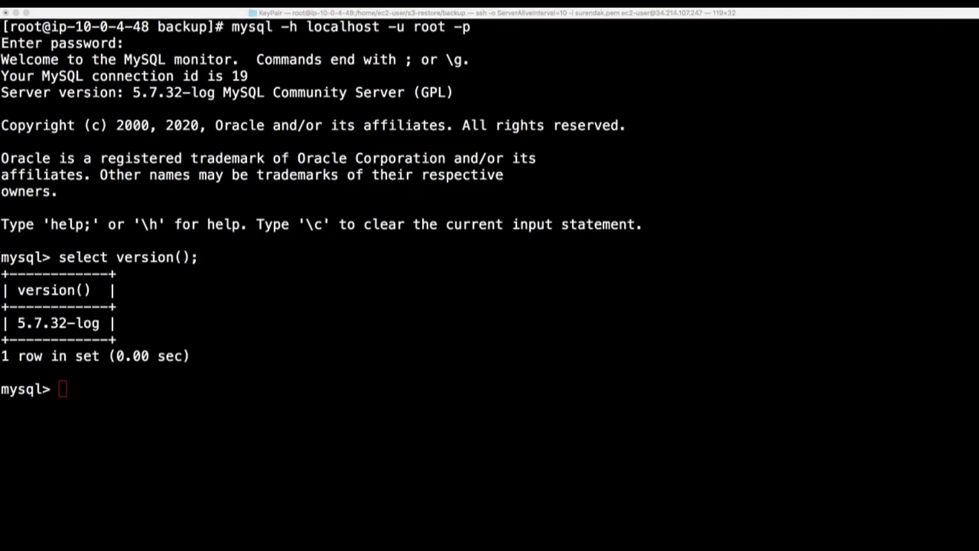
{"action": "key", "text": "super+Tab"}
{"action": "type", "text": "select table_schema, table_name, round(data_length/1024/1024, 2) as data_mb, round(index_length/1024/1024, 2) as index_mb, round(data_free/1024/1024, 2) as free_mb from information_schema.tables where table_schema not in ('mysql', 'sys', 'information_schema', 'performance_schema') order by data_length+index_length+data_free desc limit 10;"}
{"action": "key", "text": "Return"}
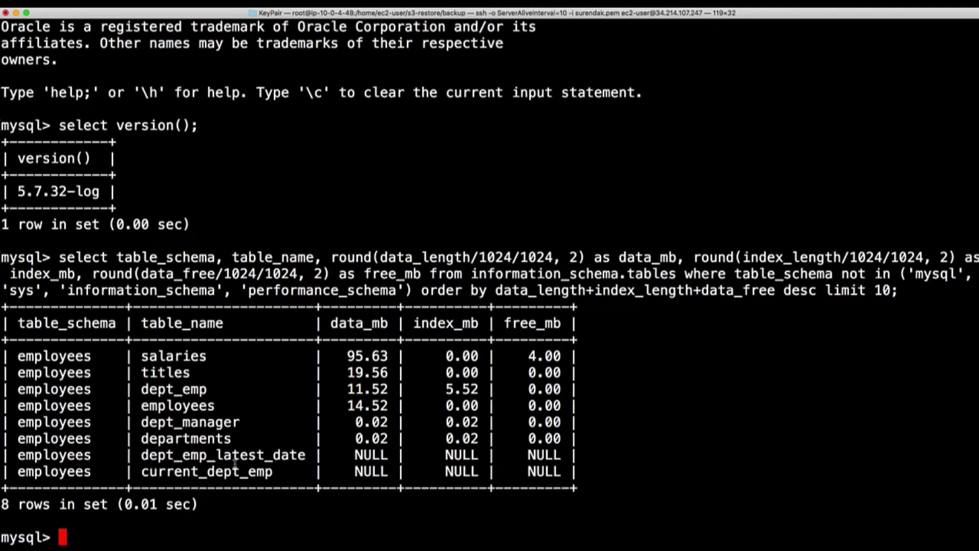
{"action": "type", "text": "\\q"}
{"action": "key", "text": "Return"}
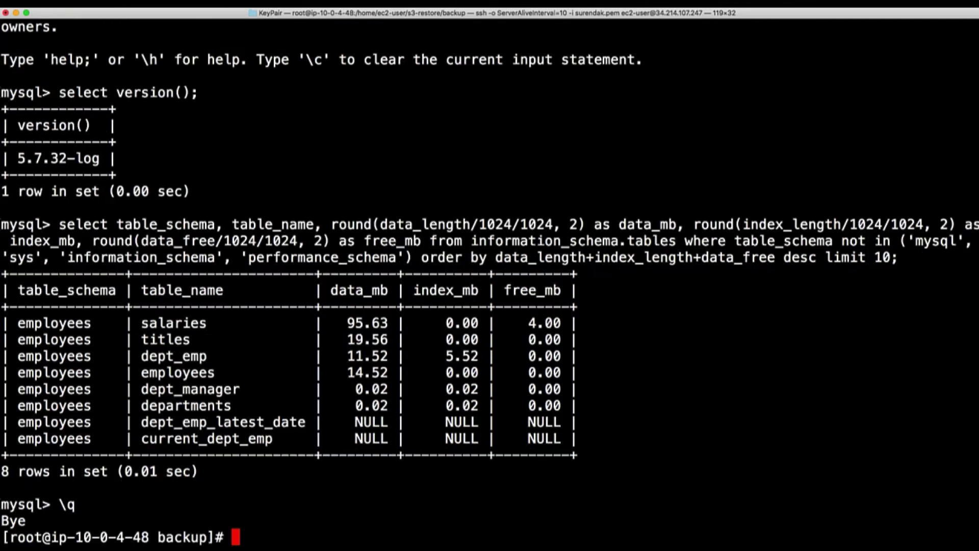
Step: Back up MySQL with xtrabackup as root with its password, streaming xbstream into 100MB pieces named /home/ec2-user/s3-restore/backup/backup.xbstream, and list the files
{"action": "key", "text": "super+Tab"}
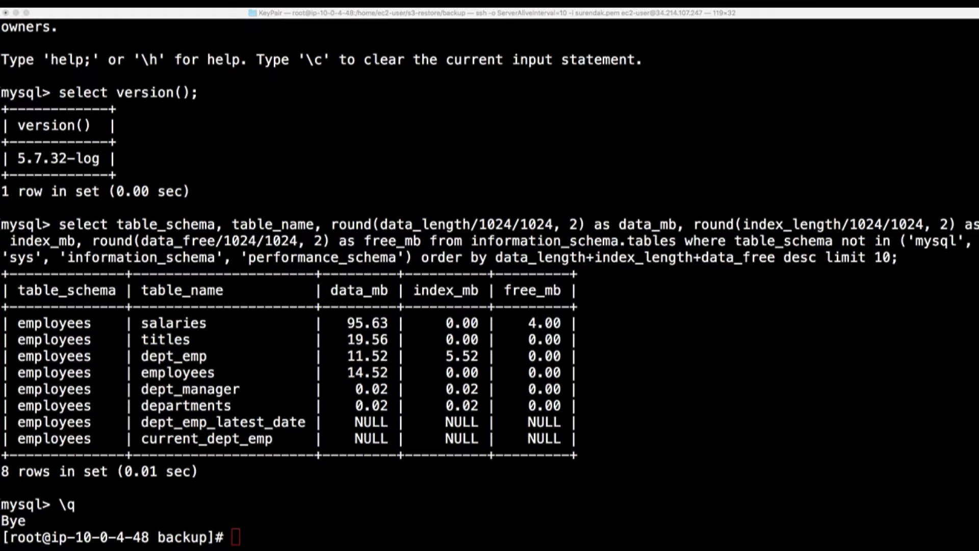
{"action": "left_click", "coordinate": [200, 519]}
{"action": "key", "text": "super+v"}
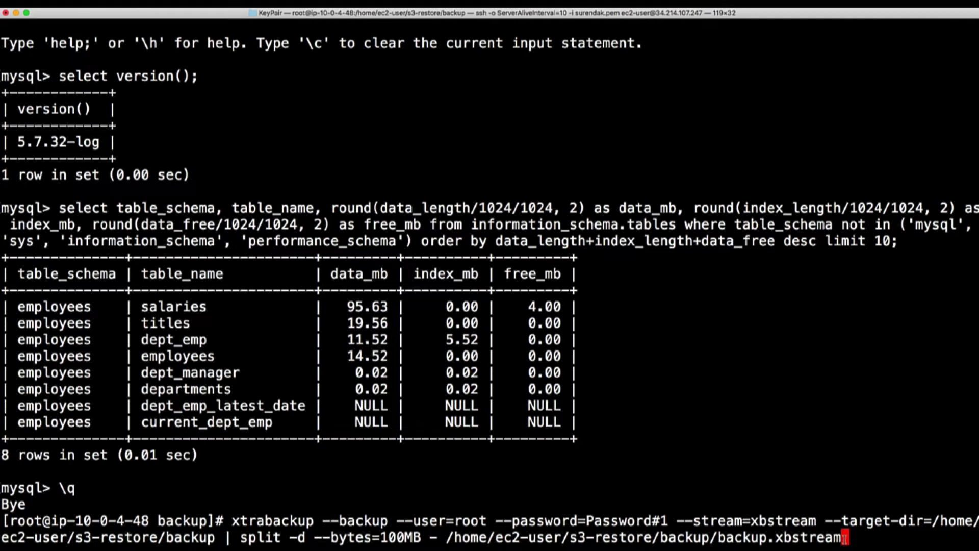
{"action": "key", "text": "Return"}
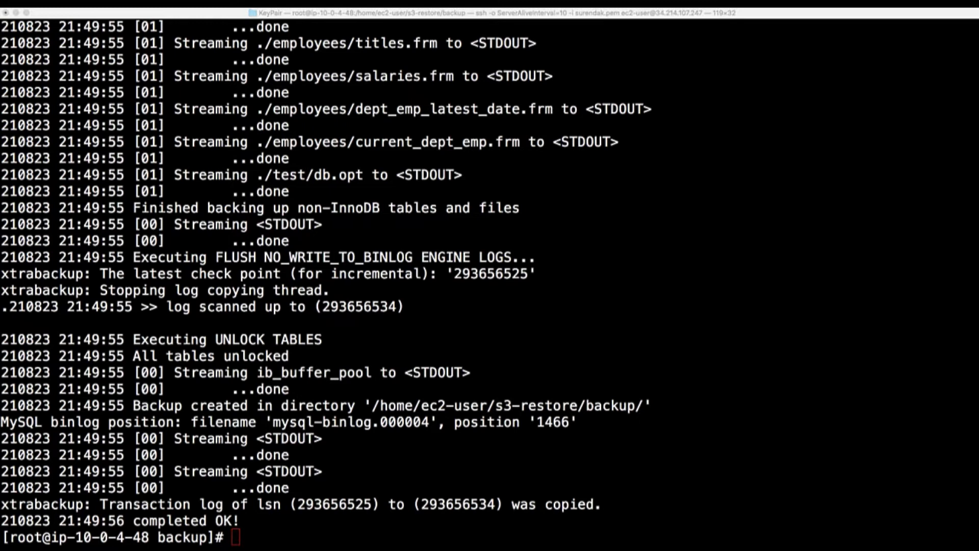
{"action": "type", "text": "ls -l"}
{"action": "key", "text": "Return"}
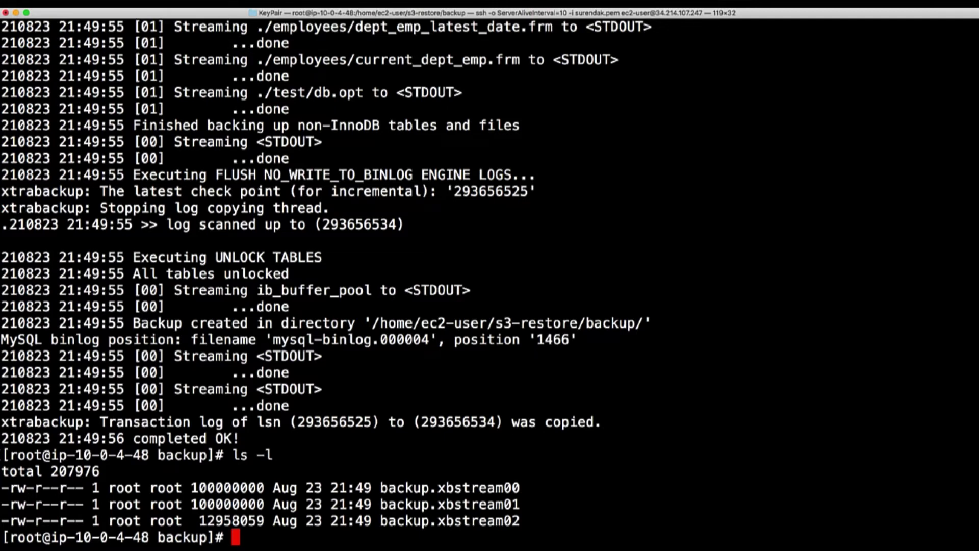
Step: Copy /home/ec2-user/s3-restore/backup/ recursively to the S3 bucket s3://aurora-s3-restore with the AWS CLI
{"action": "key", "text": "super+Tab"}
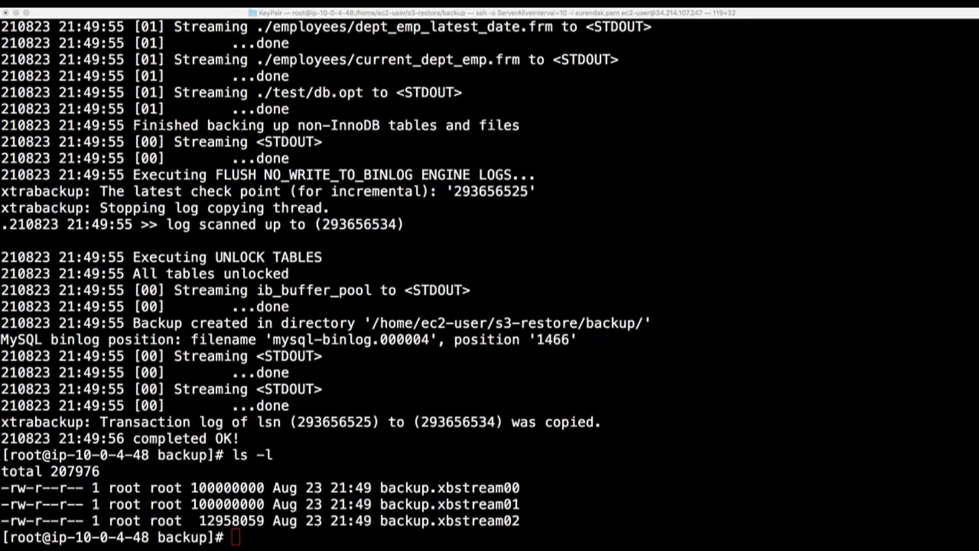
{"action": "left_click", "coordinate": [323, 526]}
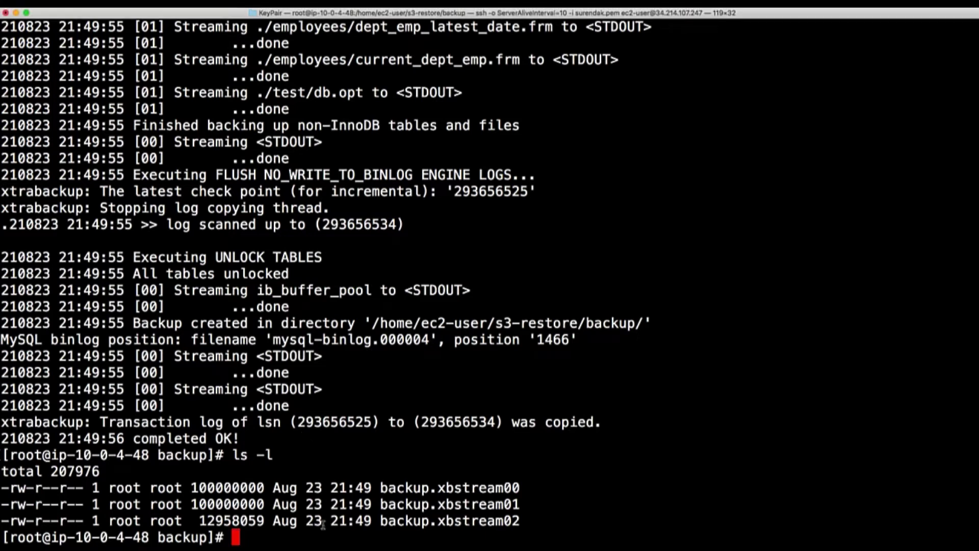
{"action": "type", "text": "aws s3 cp /home/ec2-user/s3-restore/backup/ s3://aurora-s3-restore --recursive"}
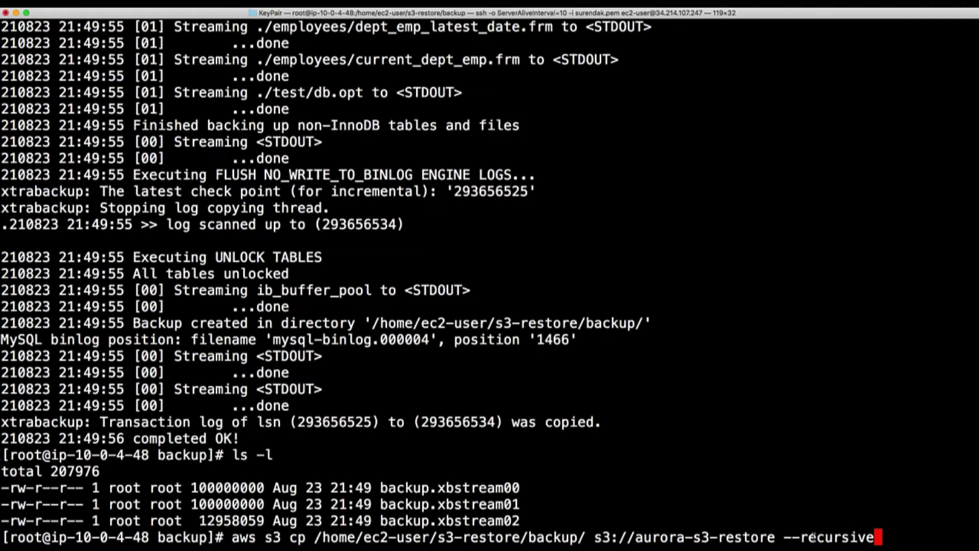
{"action": "key", "text": "Return"}
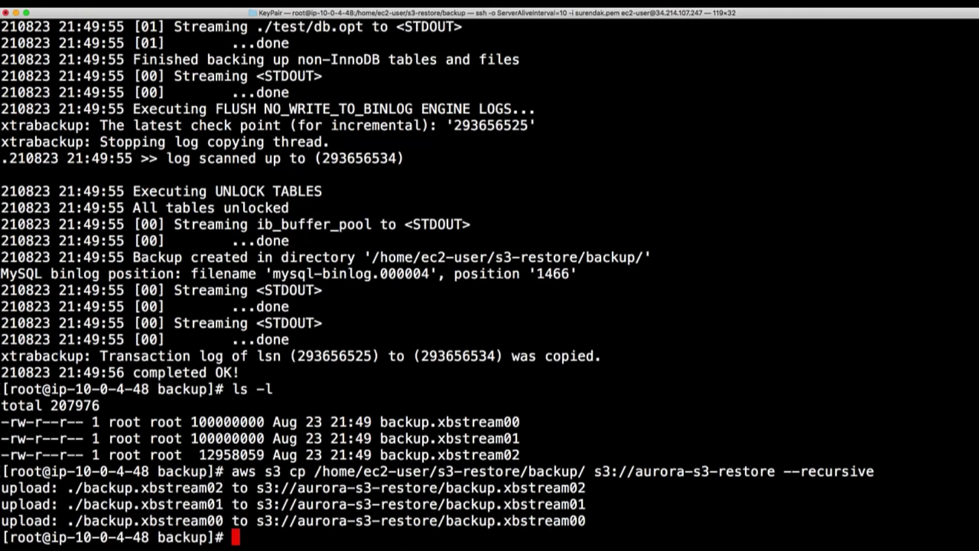
Step: List the contents of s3://aurora-s3-restore/ with the AWS CLI
{"action": "key", "text": "super+Tab"}
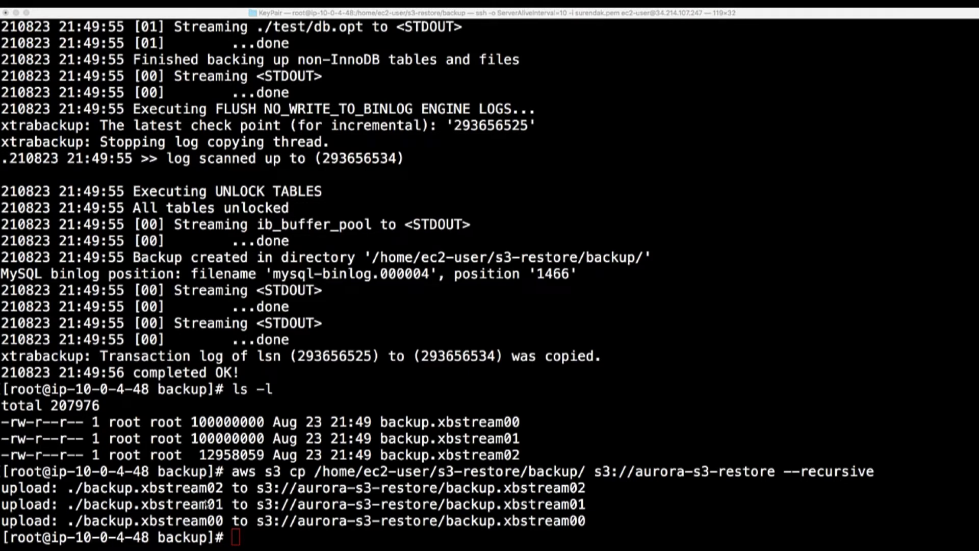
{"action": "left_click", "coordinate": [279, 530]}
{"action": "type", "text": "aws s3 ls s3://aurora-s3-restore/"}
{"action": "key", "text": "Return"}
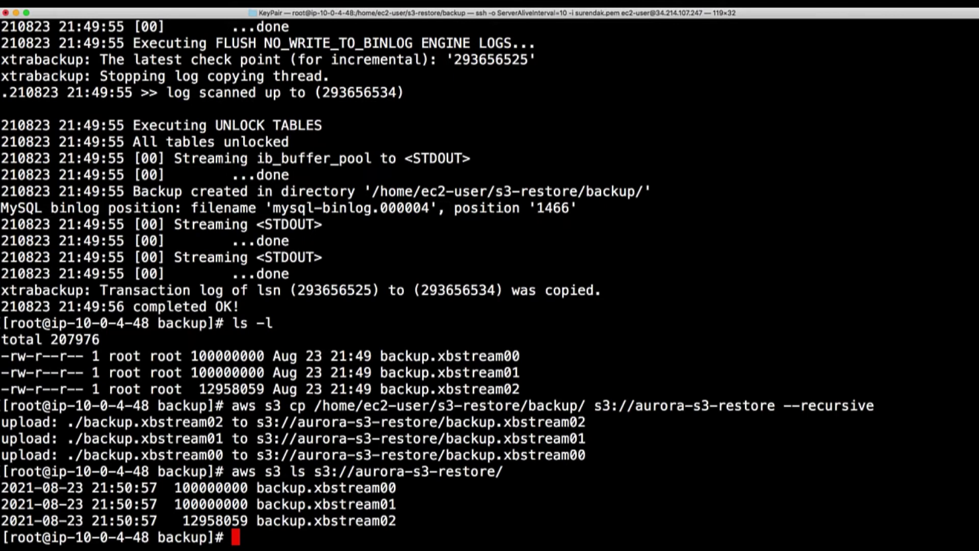
Step: Switch to the RDS console in the browser and start restoring an Aurora DB cluster from S3
{"action": "key", "text": "super+Tab"}
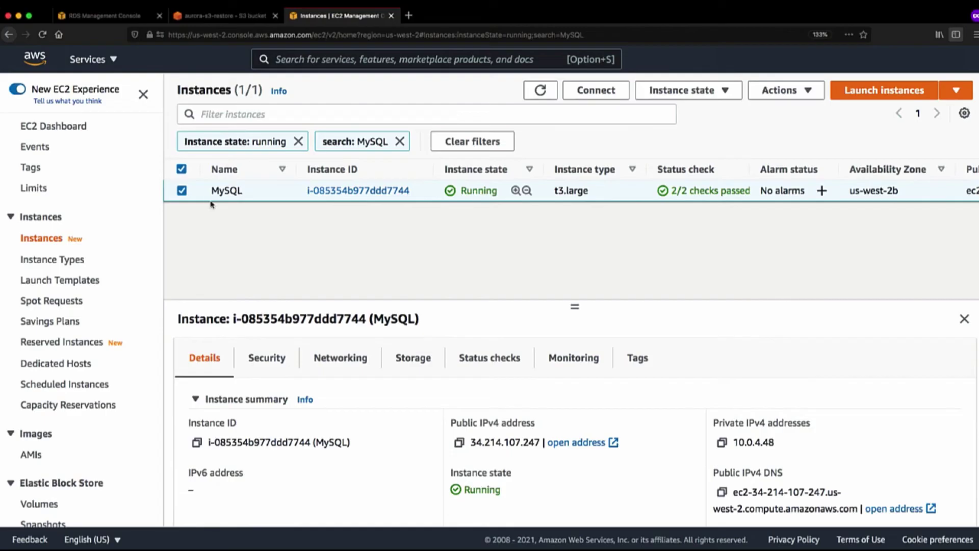
{"action": "left_click", "coordinate": [107, 16]}
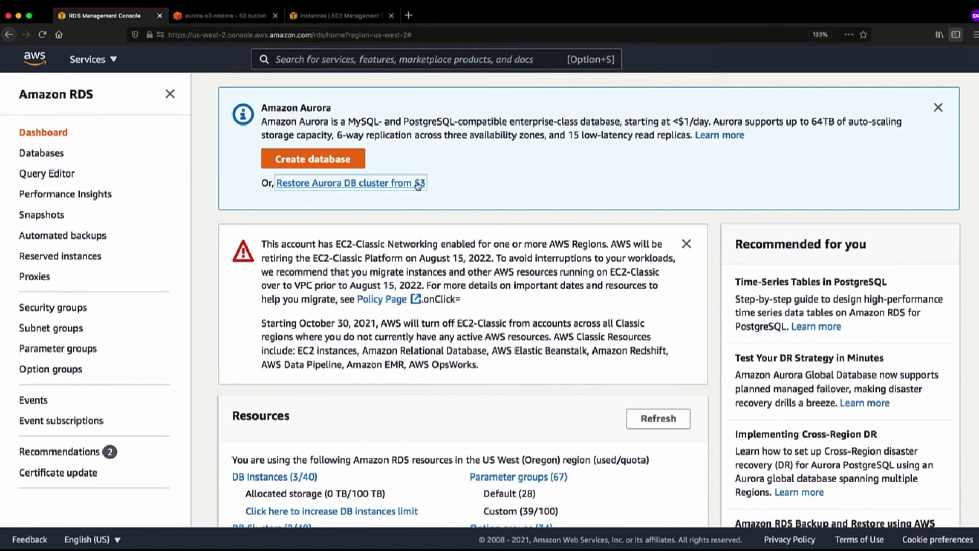
{"action": "left_click", "coordinate": [371, 184]}
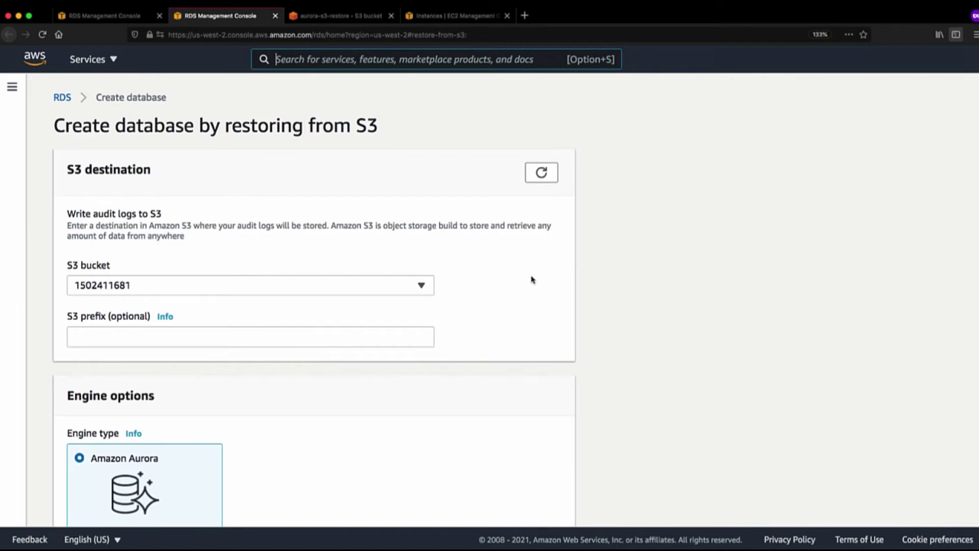
Step: Choose aurora-s3-restore as the S3 bucket and Aurora (MySQL 5.7) 2.10.0 as the engine version
{"action": "left_click", "coordinate": [412, 284]}
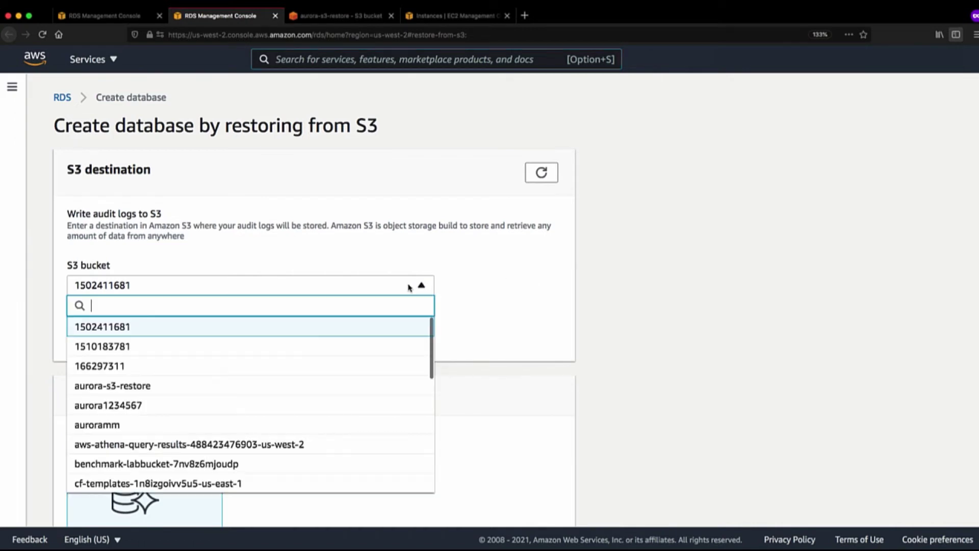
{"action": "left_click", "coordinate": [244, 391]}
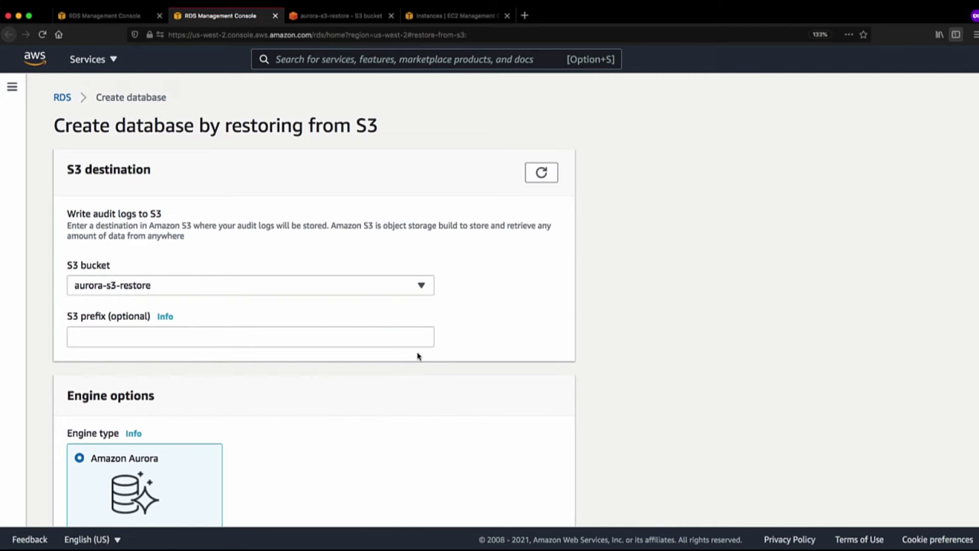
{"action": "scroll", "coordinate": [419, 354], "scroll_direction": "down", "scroll_amount": 3}
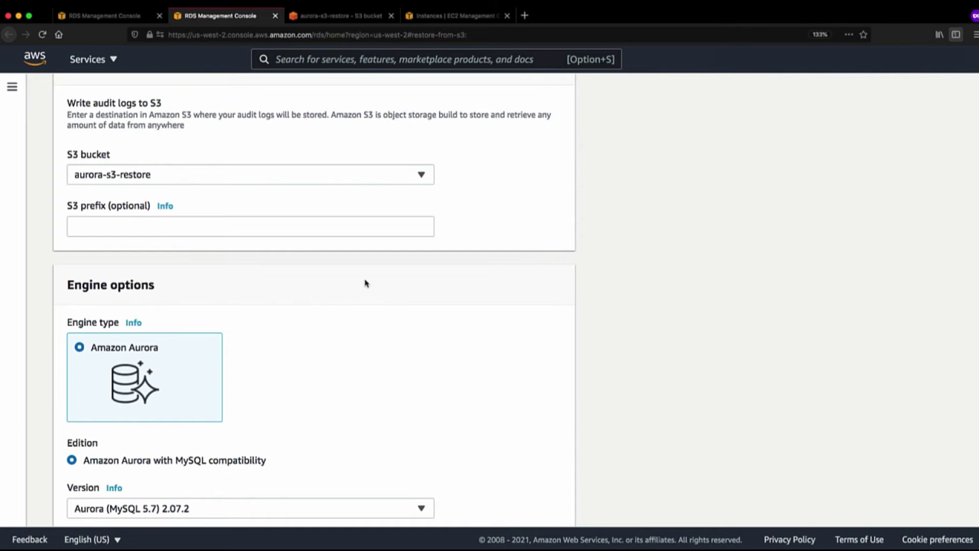
{"action": "scroll", "coordinate": [365, 284], "scroll_direction": "down", "scroll_amount": 4}
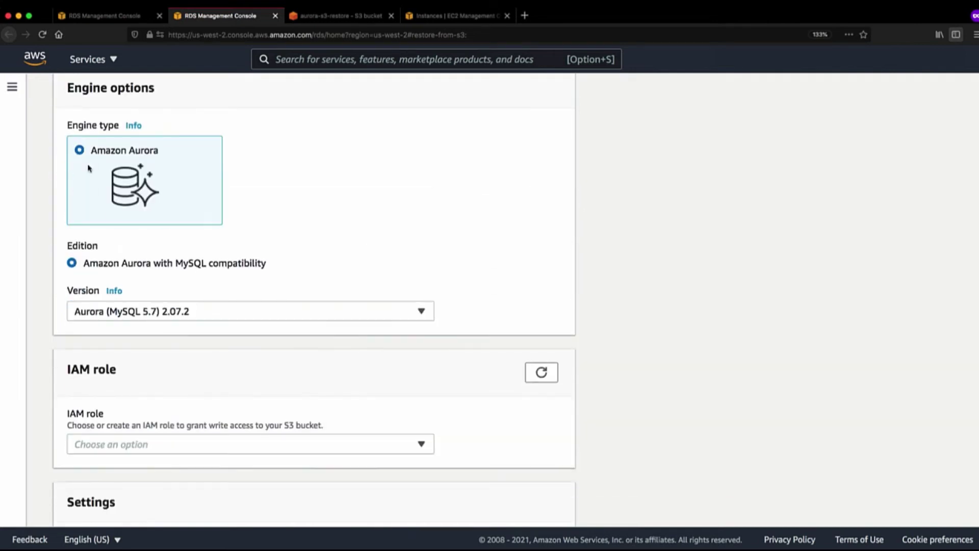
{"action": "left_click", "coordinate": [275, 316]}
{"action": "scroll", "coordinate": [266, 277], "scroll_direction": "down", "scroll_amount": 1}
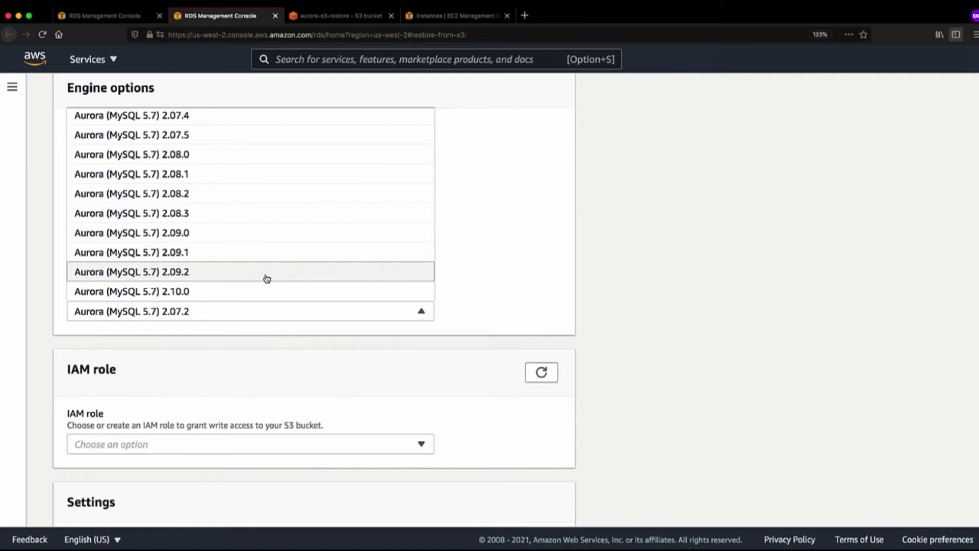
{"action": "left_click", "coordinate": [192, 293]}
Step: Choose the Aurora-S3-Restore IAM role and set the DB cluster identifier to aurora-restore-cluster
{"action": "scroll", "coordinate": [243, 383], "scroll_direction": "down", "scroll_amount": 3}
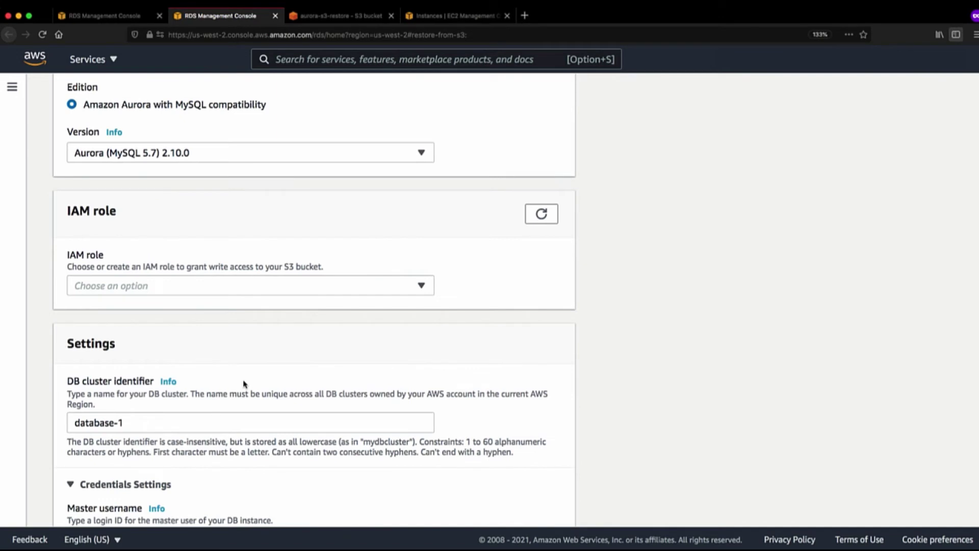
{"action": "left_click", "coordinate": [305, 289]}
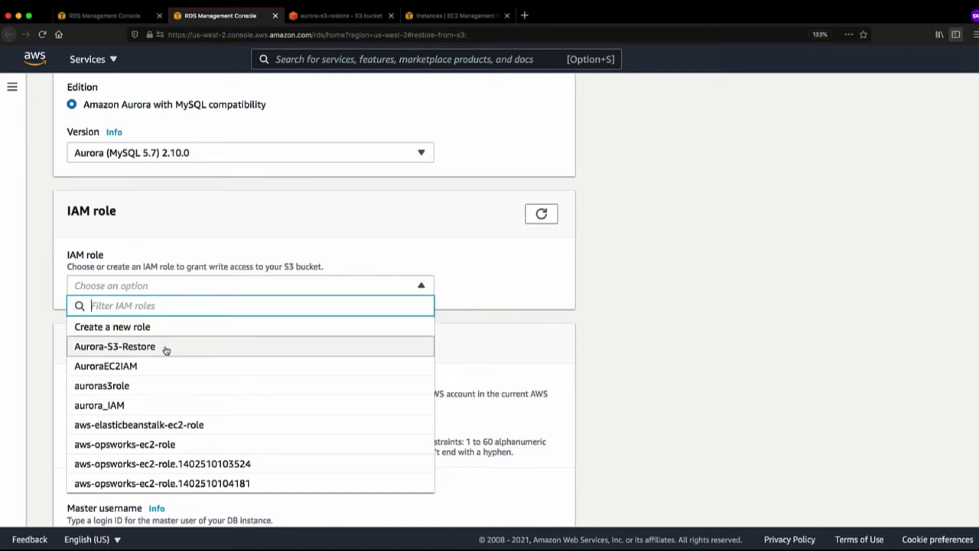
{"action": "left_click", "coordinate": [166, 350]}
{"action": "scroll", "coordinate": [153, 281], "scroll_direction": "down", "scroll_amount": 5}
{"action": "triple_click", "coordinate": [146, 211]}
{"action": "type", "text": "aurora-restore-cluster"}
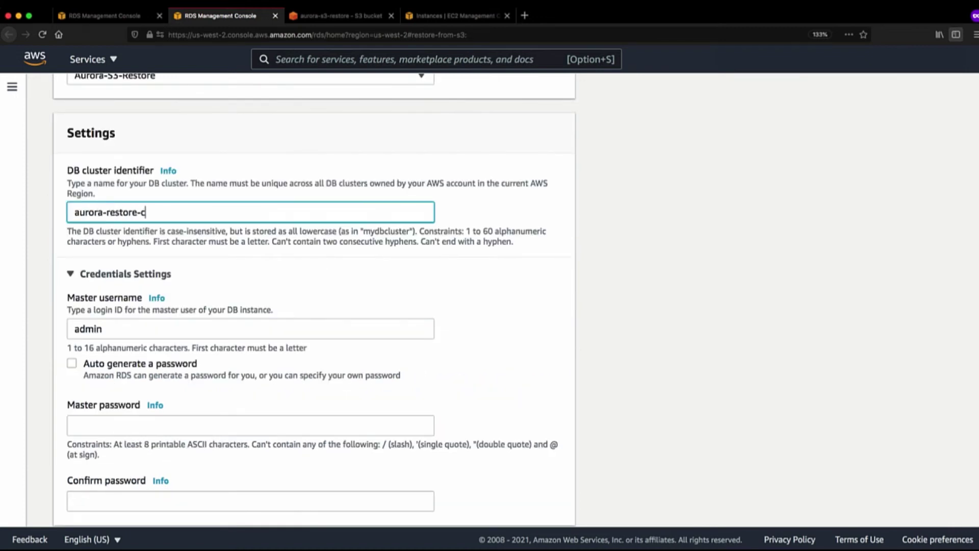
Step: Select db.r6g.large as the DB instance class for the restored cluster
{"action": "scroll", "coordinate": [255, 345], "scroll_direction": "down", "scroll_amount": 2}
{"action": "scroll", "coordinate": [138, 216], "scroll_direction": "down", "scroll_amount": 6}
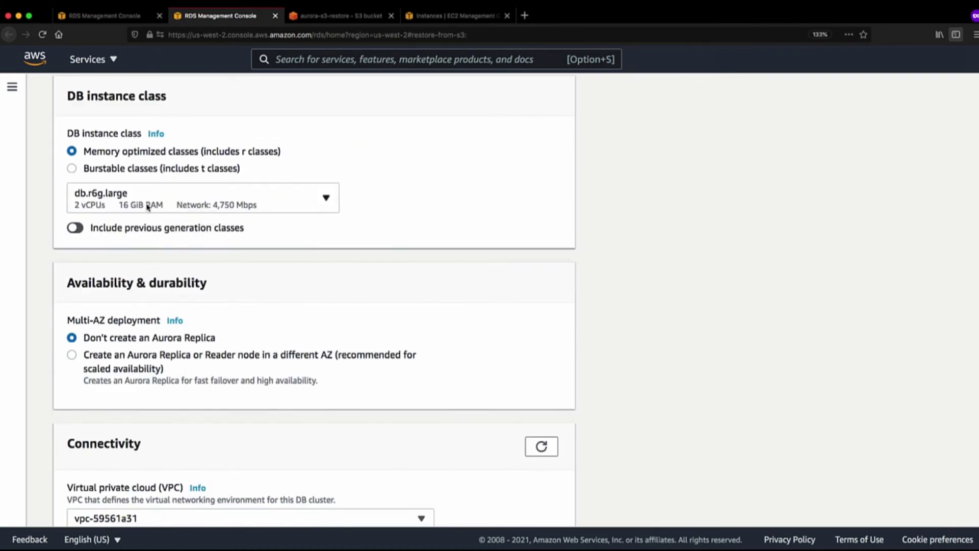
{"action": "left_click", "coordinate": [180, 204]}
{"action": "scroll", "coordinate": [218, 360], "scroll_direction": "up", "scroll_amount": 3}
{"action": "left_click", "coordinate": [406, 198]}
{"action": "scroll", "coordinate": [267, 275], "scroll_direction": "down", "scroll_amount": 1}
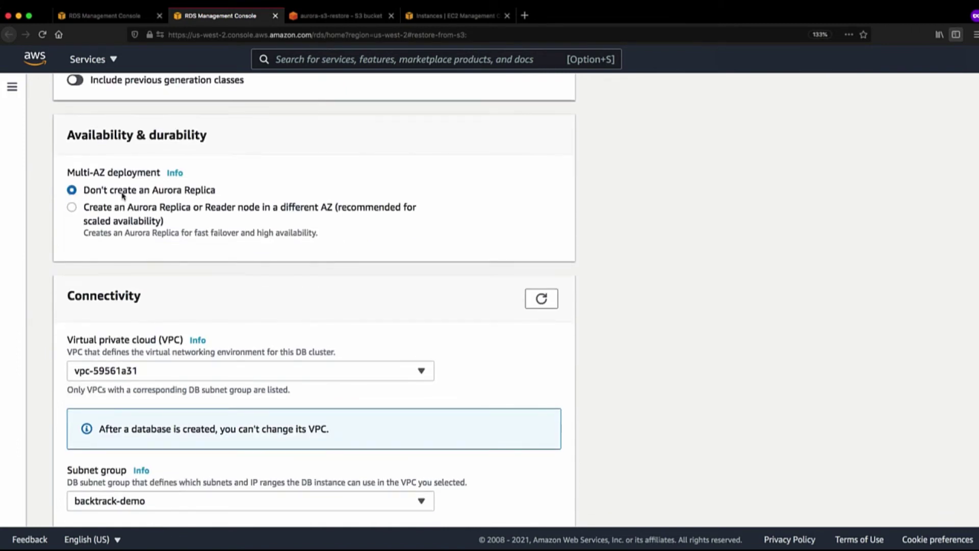
Step: Set the subnet group to test and pick an existing VPC security group for the cluster
{"action": "scroll", "coordinate": [236, 303], "scroll_direction": "down", "scroll_amount": 5}
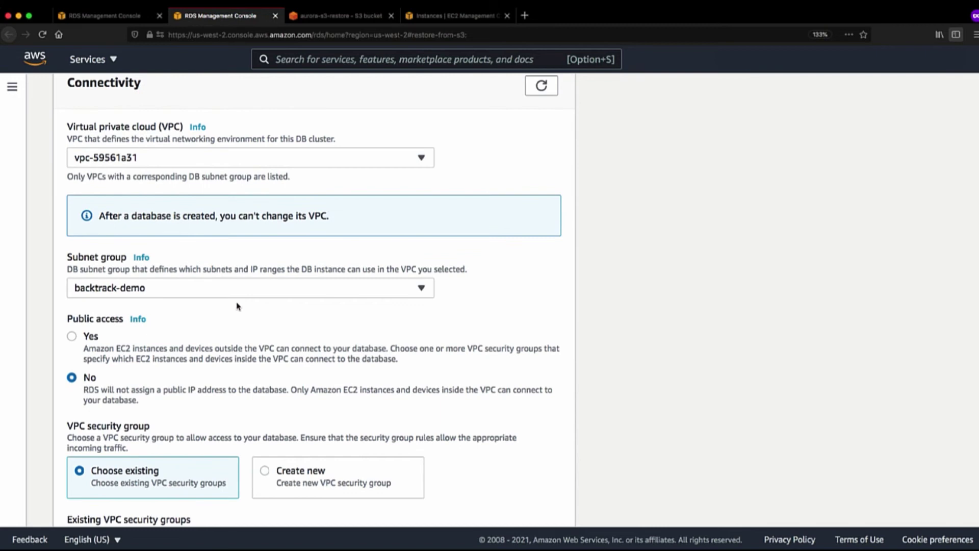
{"action": "left_click", "coordinate": [285, 288]}
{"action": "left_click", "coordinate": [179, 344]}
{"action": "scroll", "coordinate": [179, 344], "scroll_direction": "down", "scroll_amount": 3}
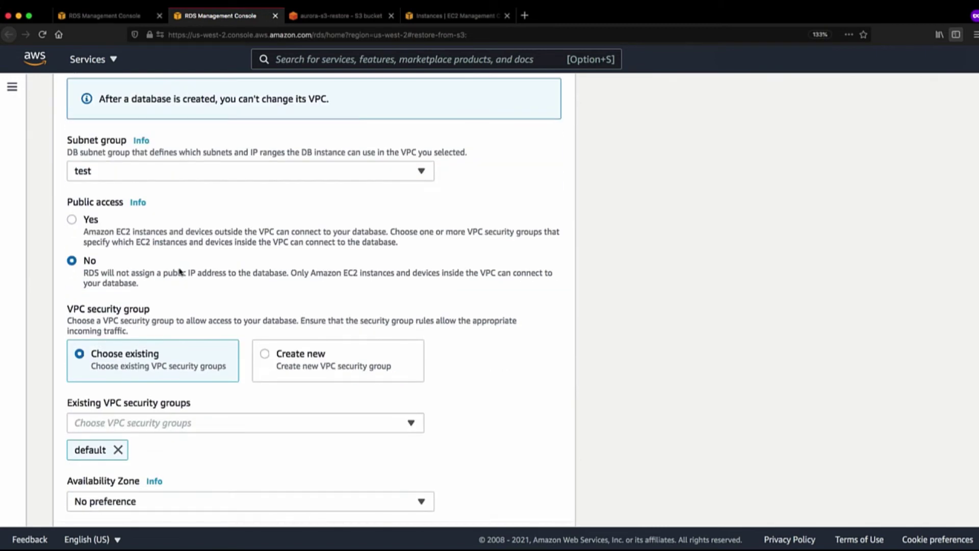
{"action": "scroll", "coordinate": [153, 326], "scroll_direction": "down", "scroll_amount": 3}
{"action": "left_click", "coordinate": [175, 322]}
{"action": "left_click", "coordinate": [120, 411]}
Step: Disable Performance Insights in the additional configuration and create the database
{"action": "scroll", "coordinate": [121, 444], "scroll_direction": "down", "scroll_amount": 6}
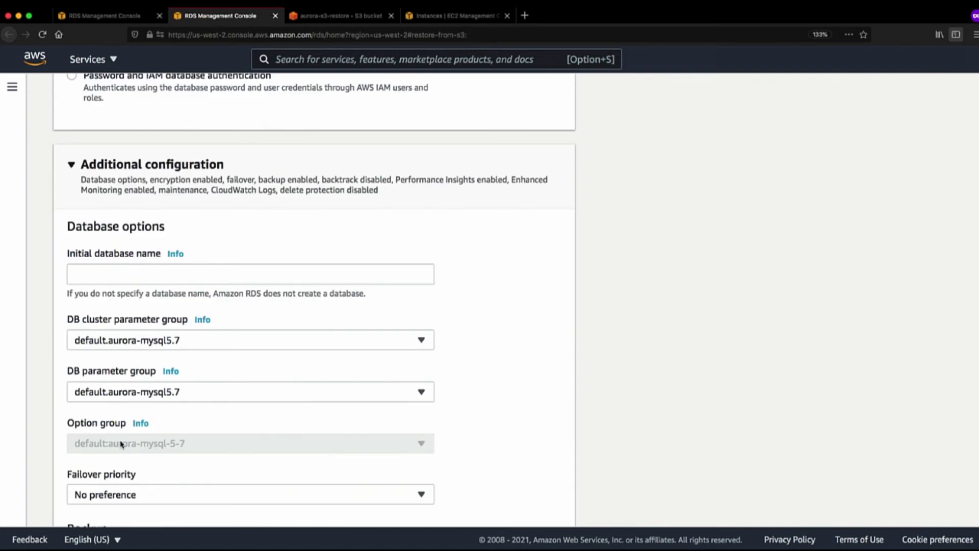
{"action": "scroll", "coordinate": [224, 337], "scroll_direction": "down", "scroll_amount": 8}
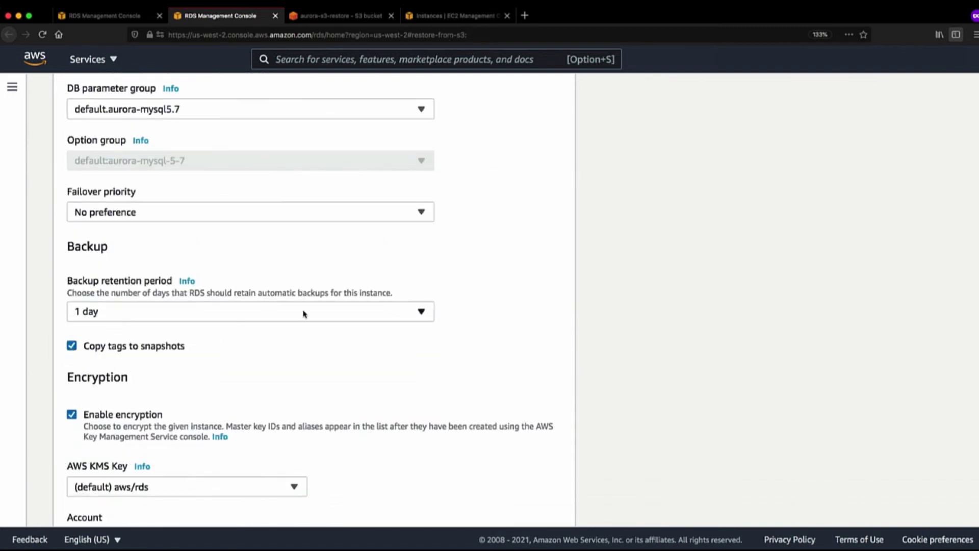
{"action": "scroll", "coordinate": [317, 356], "scroll_direction": "down", "scroll_amount": 9}
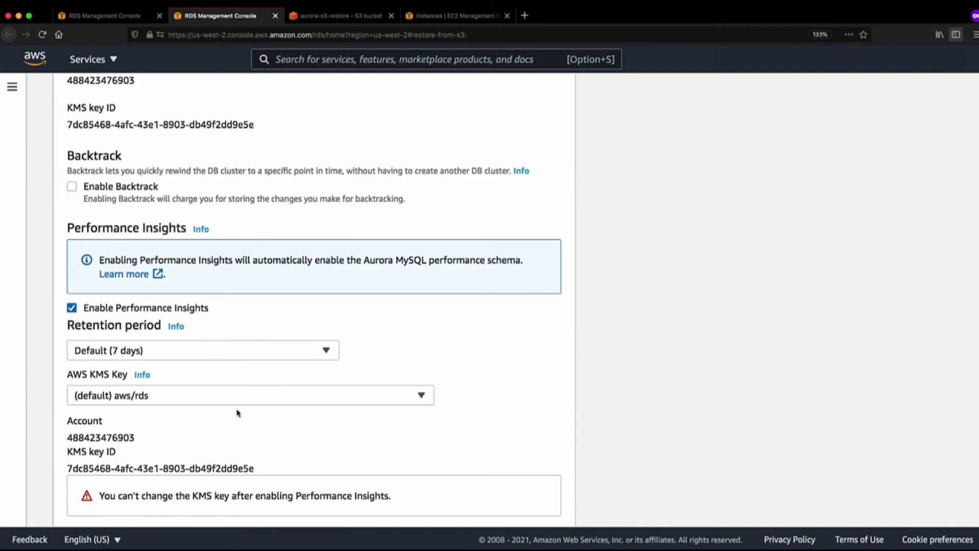
{"action": "left_click", "coordinate": [72, 308]}
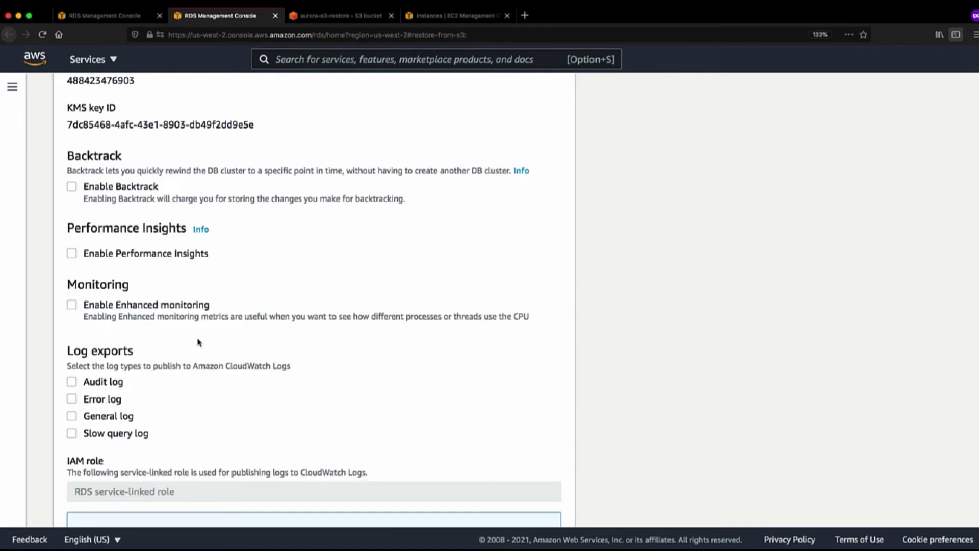
{"action": "scroll", "coordinate": [180, 329], "scroll_direction": "down", "scroll_amount": 8}
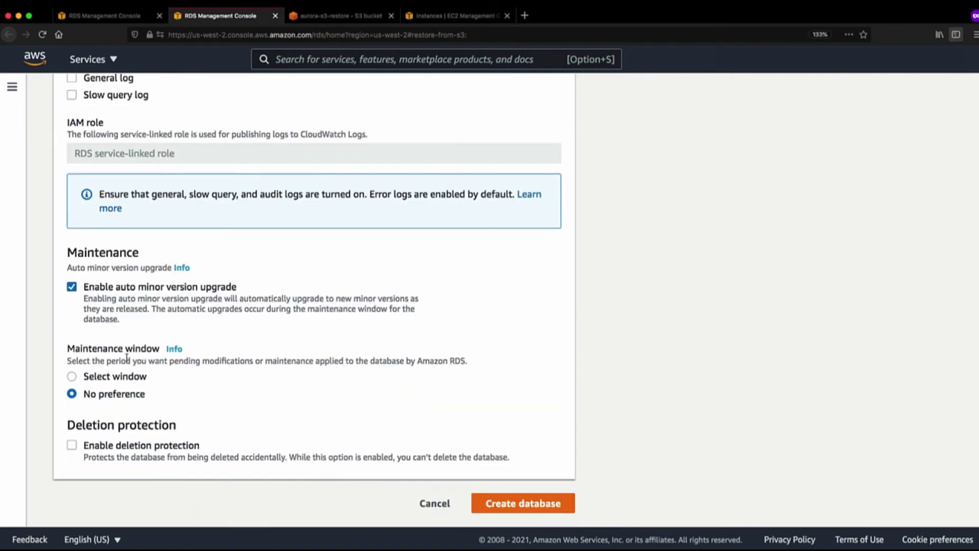
{"action": "left_click", "coordinate": [543, 507]}
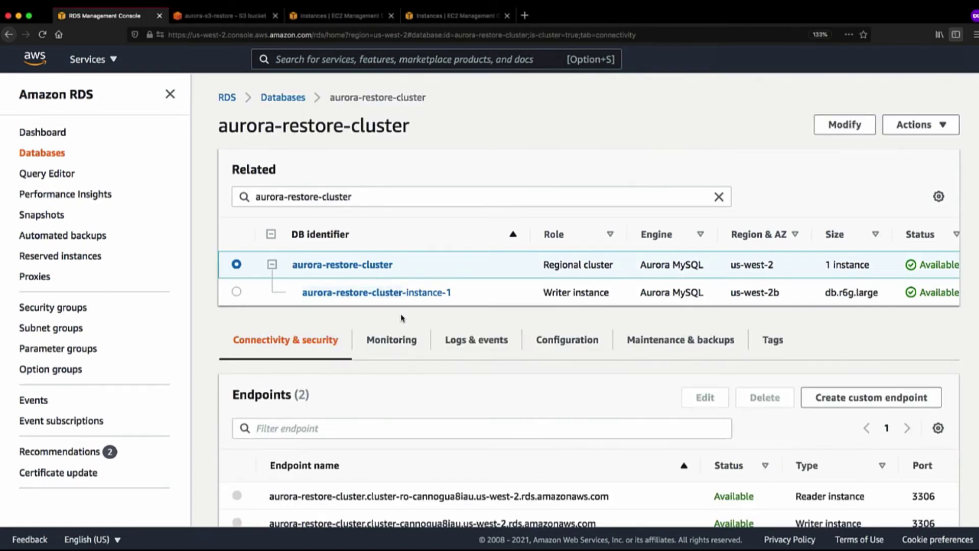
Step: Check the restored cluster's status, then connect to its writer endpoint from the terminal's mysql client as admin, entering the account password
{"action": "scroll", "coordinate": [621, 288], "scroll_direction": "right", "scroll_amount": 2}
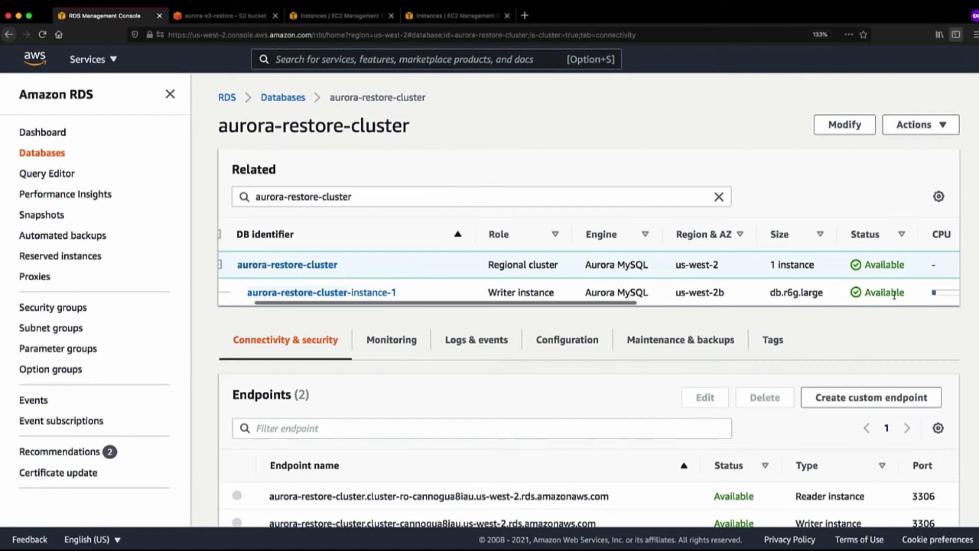
{"action": "scroll", "coordinate": [801, 295], "scroll_direction": "left", "scroll_amount": 2}
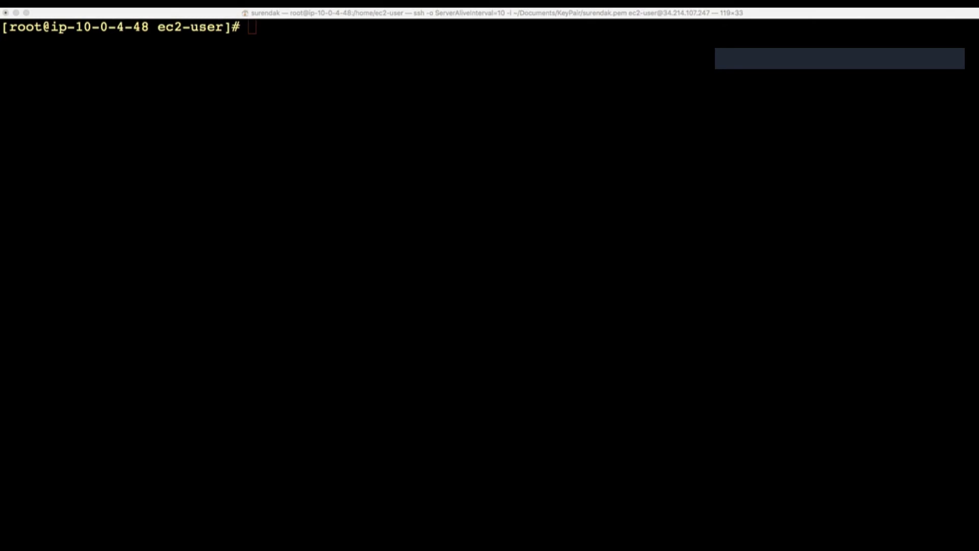
{"action": "left_click", "coordinate": [349, 148]}
{"action": "type", "text": "mysql -h aurora-restore-cluster.cluster-cannogua8iau.us-west-2.rds.amazonaws.com -u admin -p"}
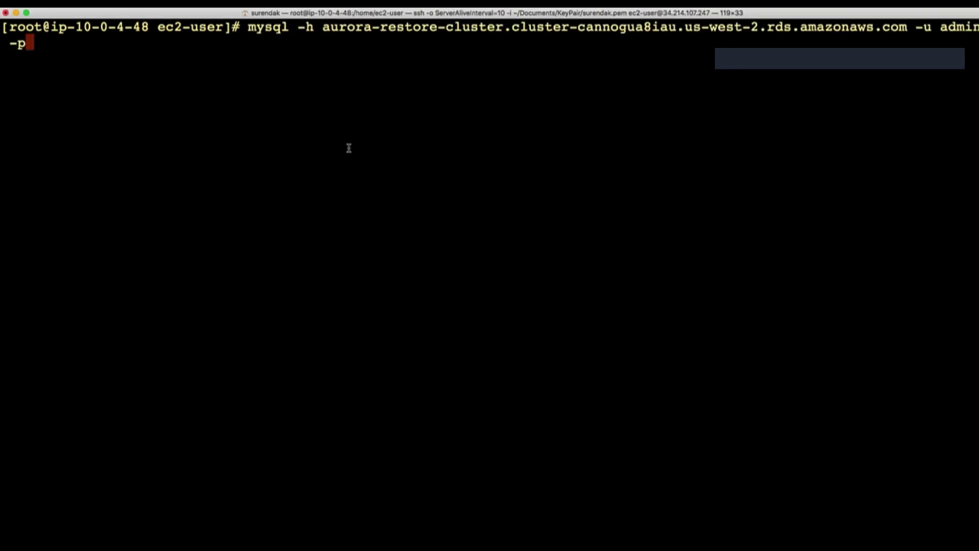
{"action": "key", "text": "Return"}
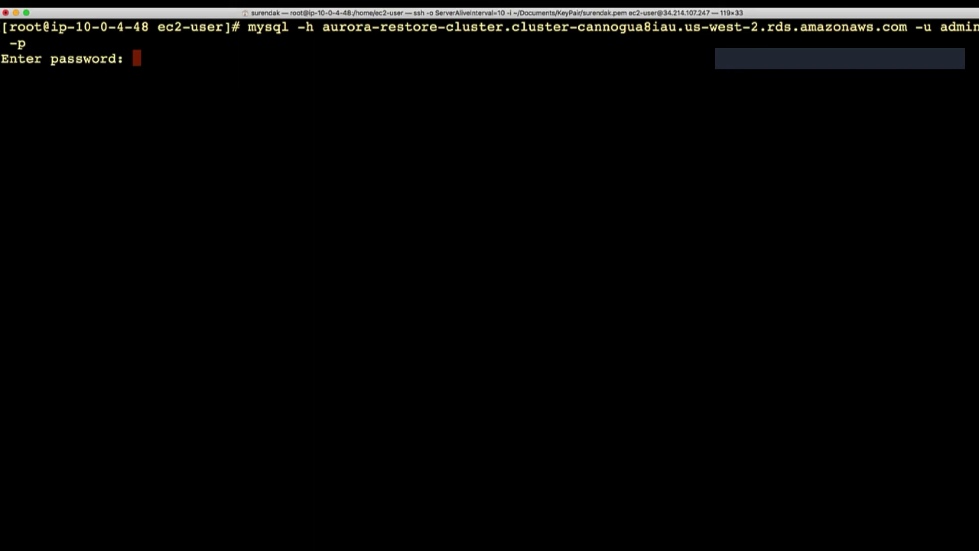
{"action": "key", "text": "Return"}
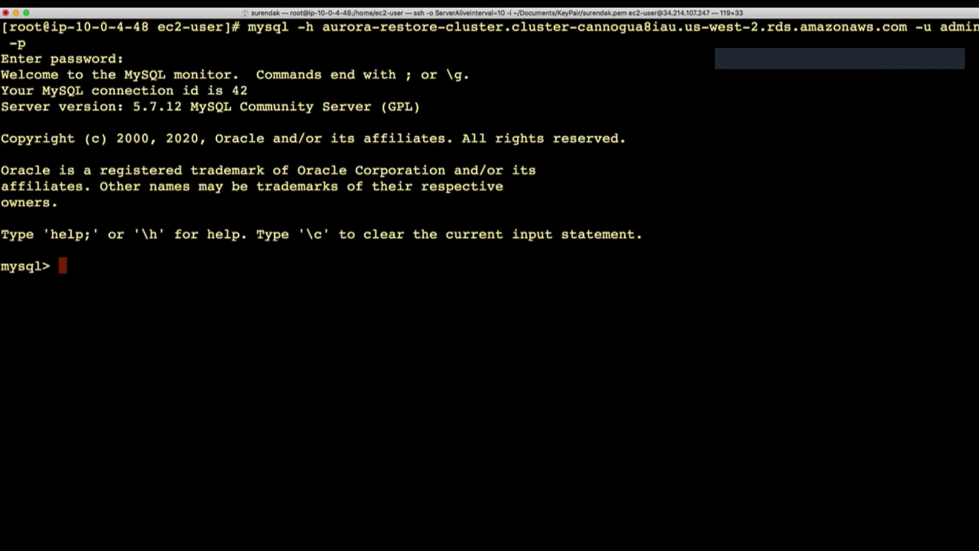
Step: Query information_schema.tables for the ten largest non-system tables with their data, index and free sizes in MB
{"action": "key", "text": "super+Tab"}
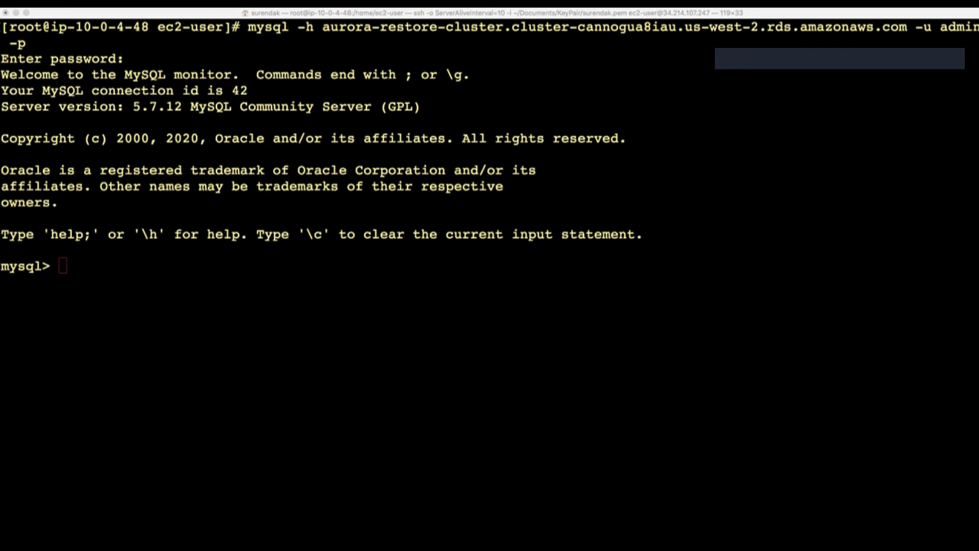
{"action": "left_click", "coordinate": [121, 280]}
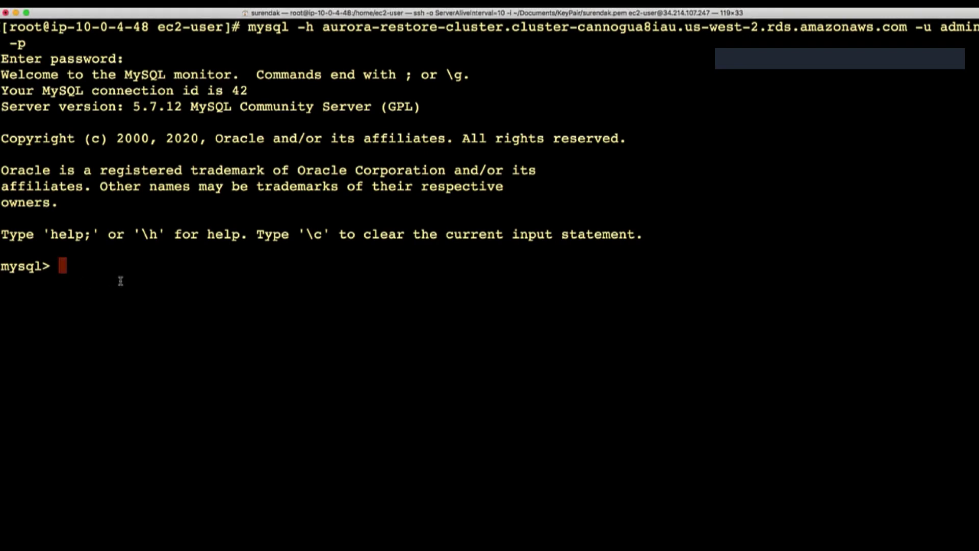
{"action": "type", "text": "select table_schema, table_name, round(data_length/1024/1024, 2) as data_mb, round(index_length/1024/1024, 2) as index_mb, round(data_free/1024/1024, 2) as free_mb from information_schema.tables where table_schema not in ('mysql', 'sys', 'information_schema', 'performance_schema') order by data_length+index_length+data_free desc limit 10;"}
{"action": "key", "text": "Return"}
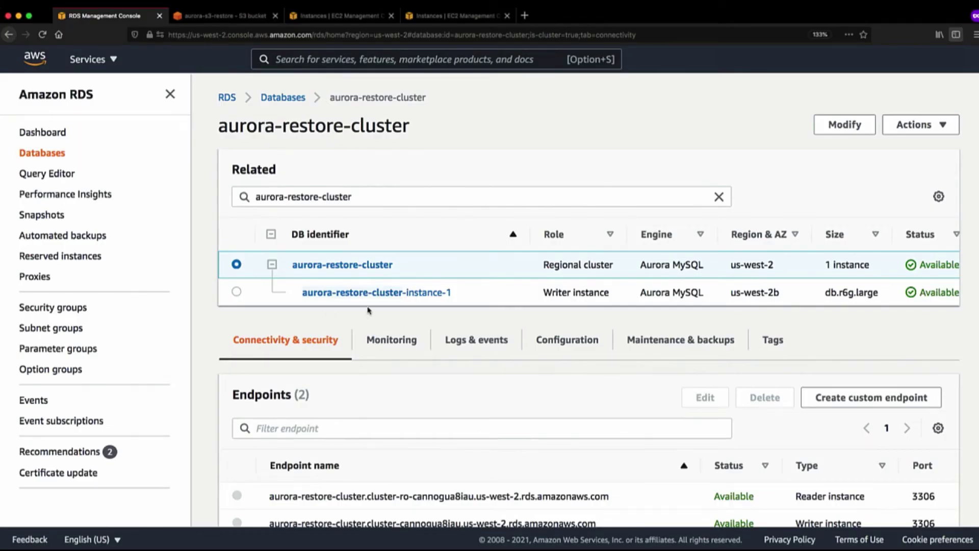
Step: Look up the recovered binary log file name and position in aurora-restore-cluster's recent events in the RDS console
{"action": "scroll", "coordinate": [454, 361], "scroll_direction": "down", "scroll_amount": 2}
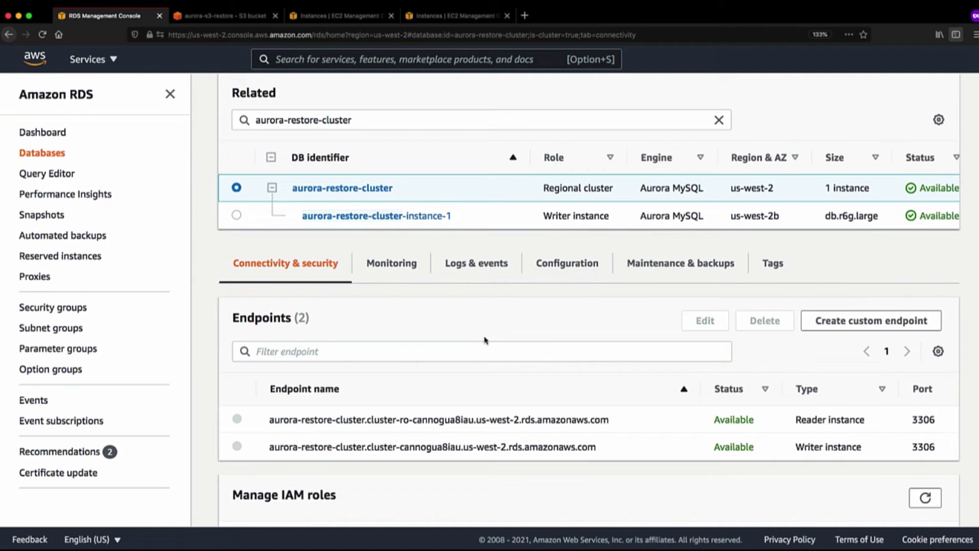
{"action": "left_click", "coordinate": [463, 269]}
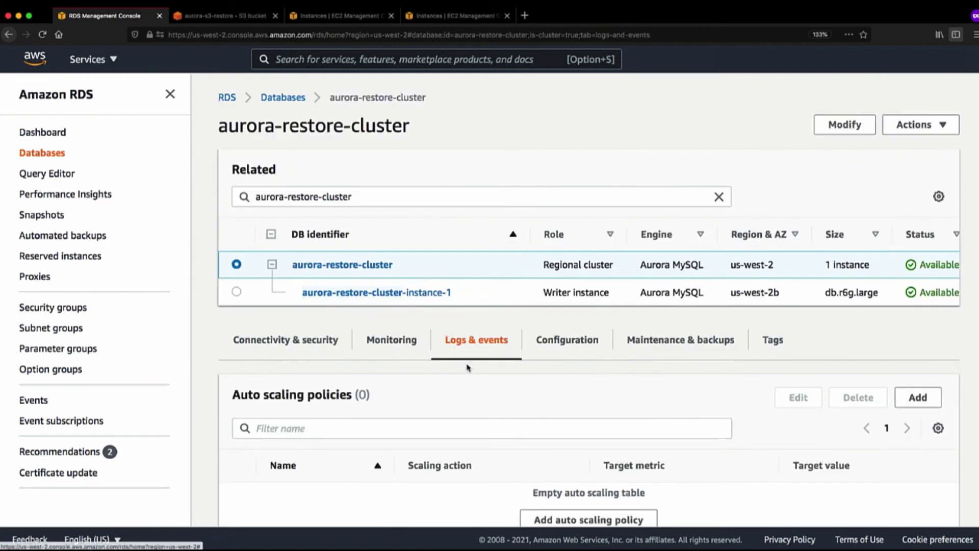
{"action": "scroll", "coordinate": [465, 367], "scroll_direction": "down", "scroll_amount": 8}
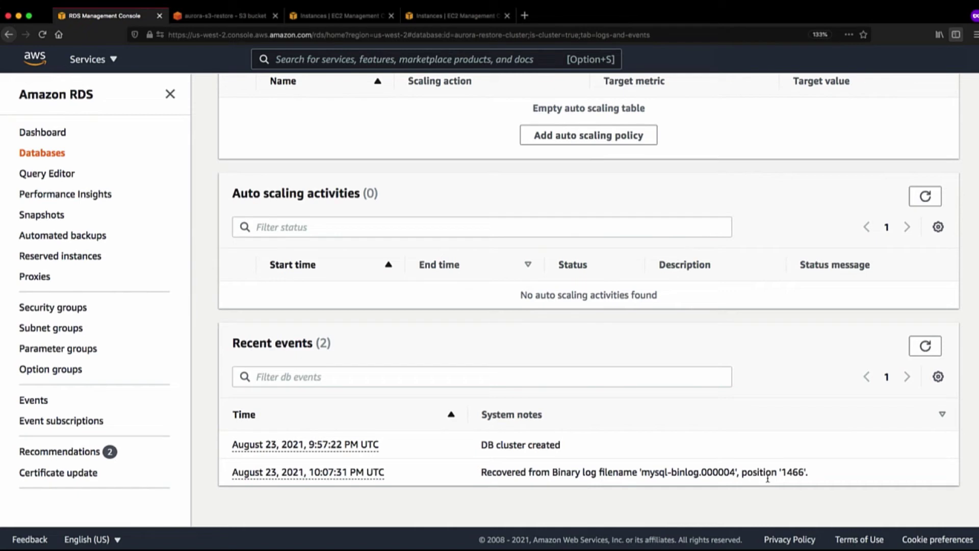
{"action": "left_click_drag", "start_coordinate": [642, 472], "coordinate": [723, 473]}
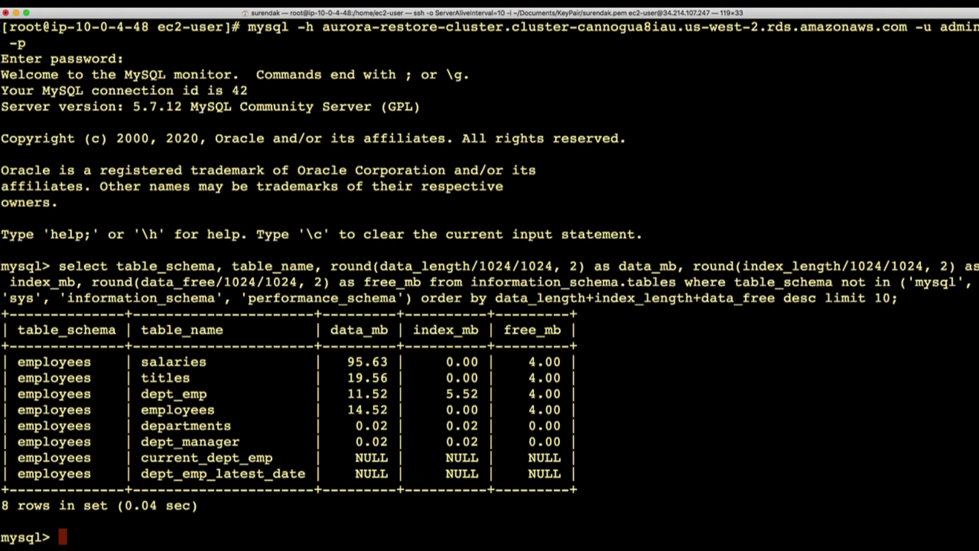
Step: In the terminal, call mysql.rds_set_external_master with host 10.0.4.48, port 3306, repl_user, the replication password, mysql-binlog.000004 and position 1466
{"action": "key", "text": "super+Tab"}
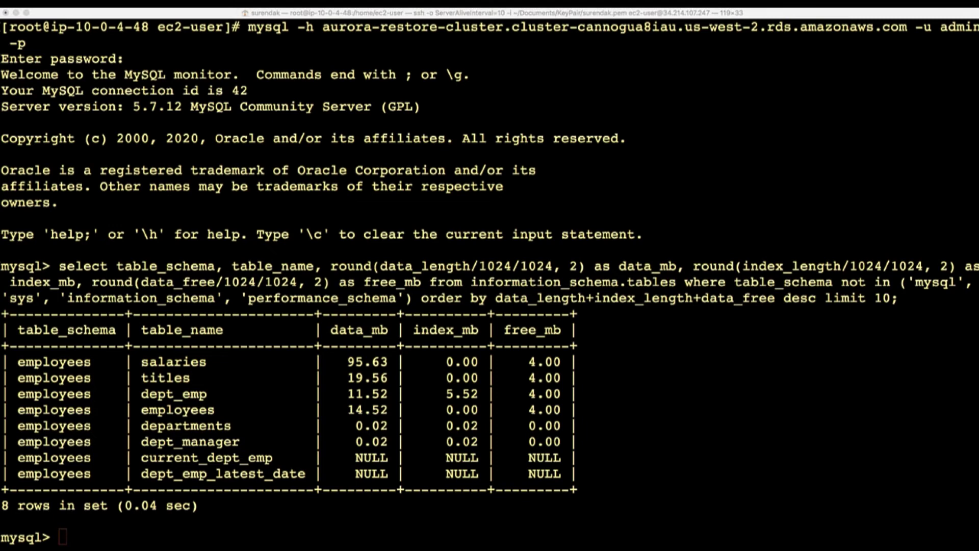
{"action": "left_click", "coordinate": [257, 525]}
{"action": "key", "text": "super+v"}
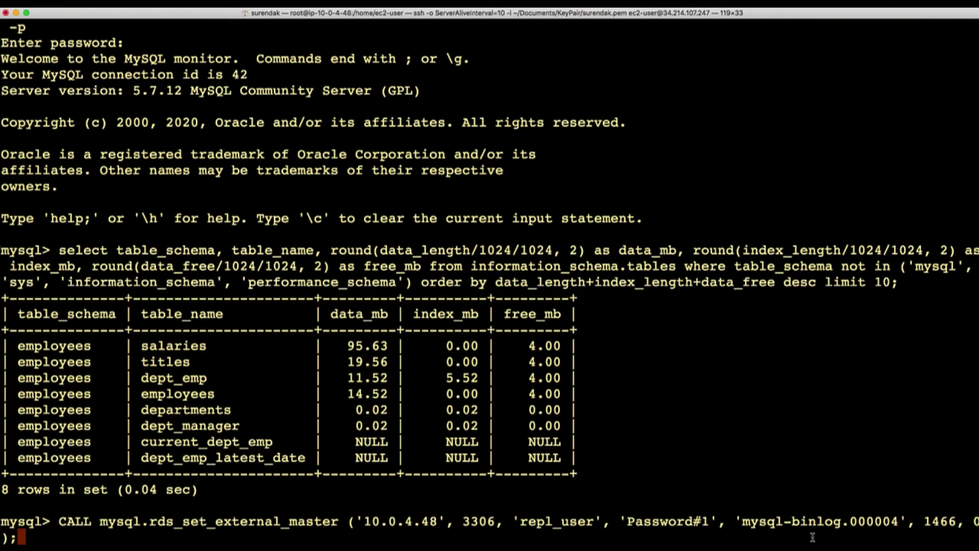
{"action": "key", "text": "Return"}
Step: Start replication on the Aurora cluster by calling mysql.rds_start_replication
{"action": "key", "text": "super+Tab"}
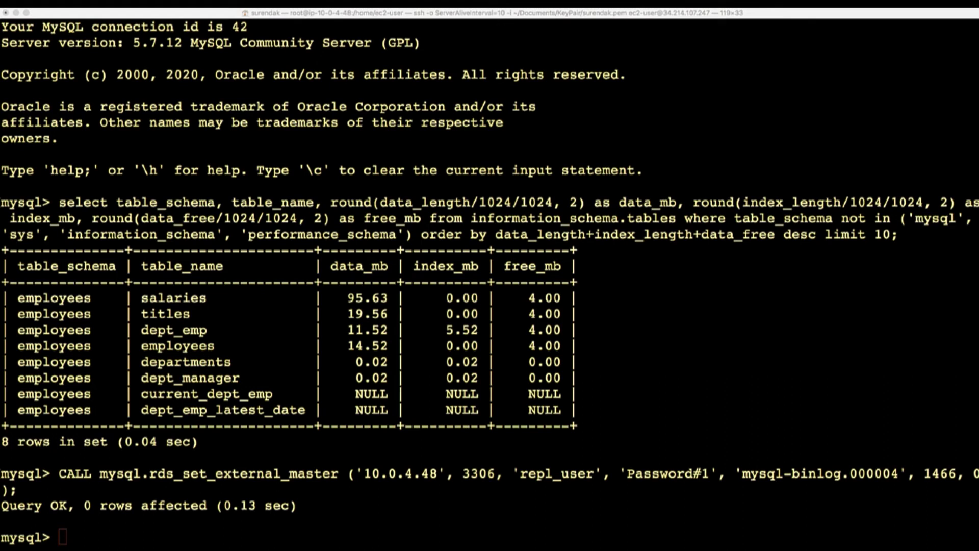
{"action": "left_click", "coordinate": [177, 519]}
{"action": "type", "text": "CALL mysql.rds_start_replication;"}
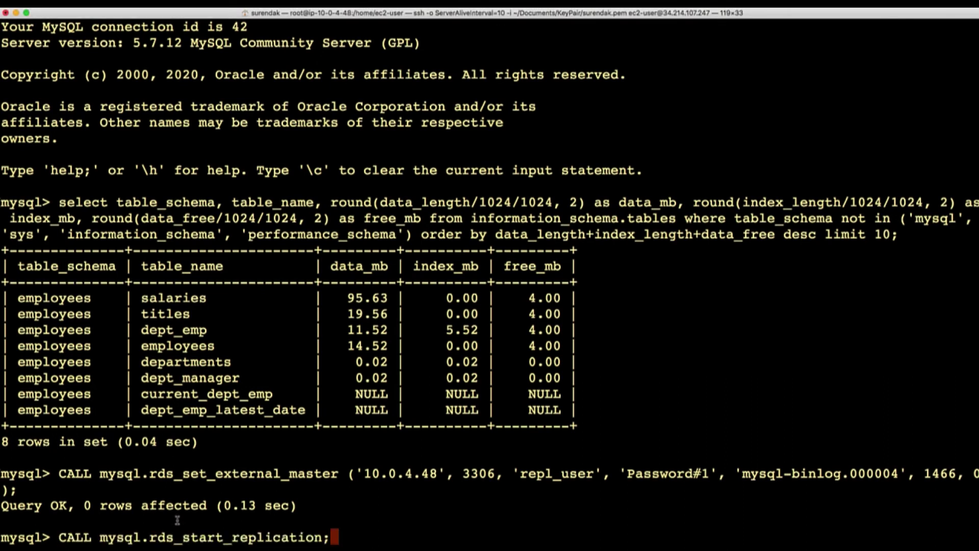
{"action": "key", "text": "Return"}
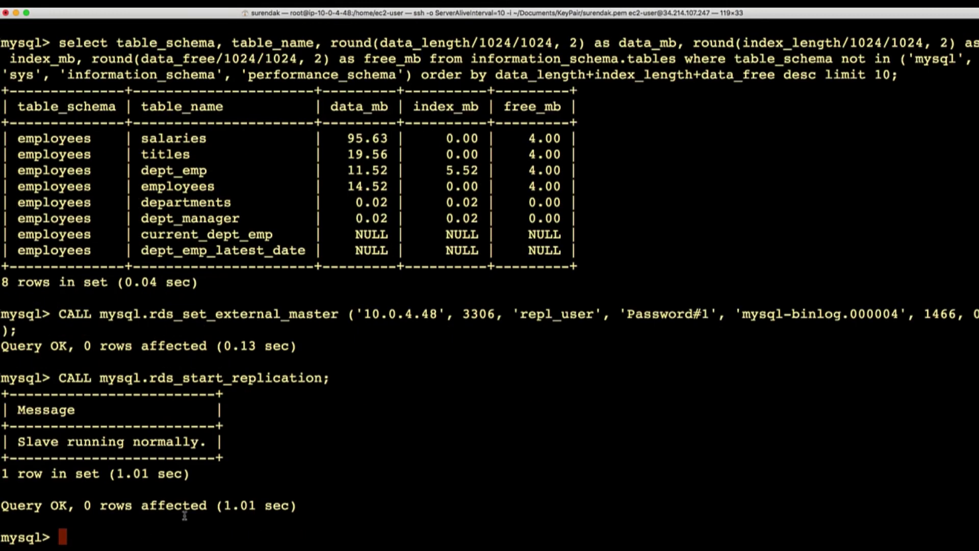
Step: Run show slave status\G and review the replication state, including the IO and SQL threads
{"action": "type", "text": "show "}
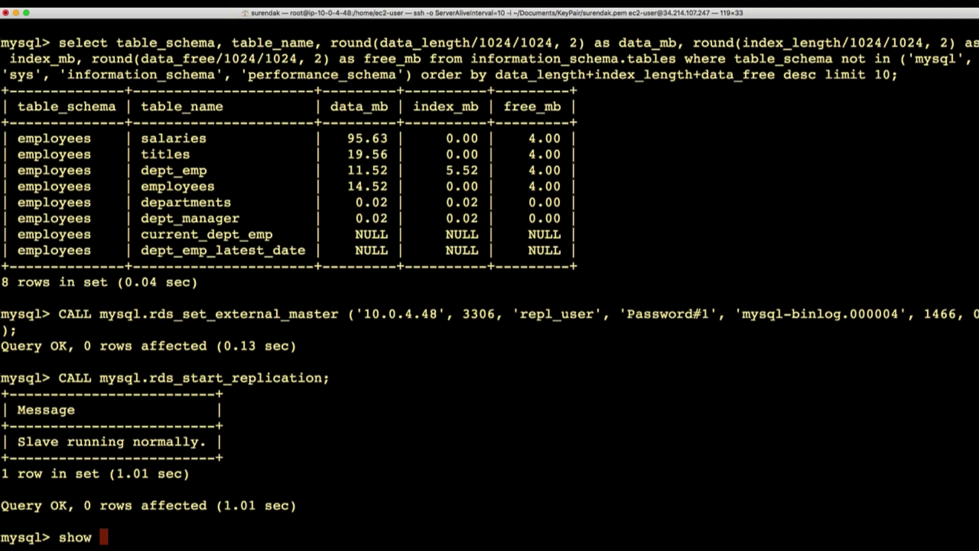
{"action": "type", "text": "slave status\\G"}
{"action": "key", "text": "Return"}
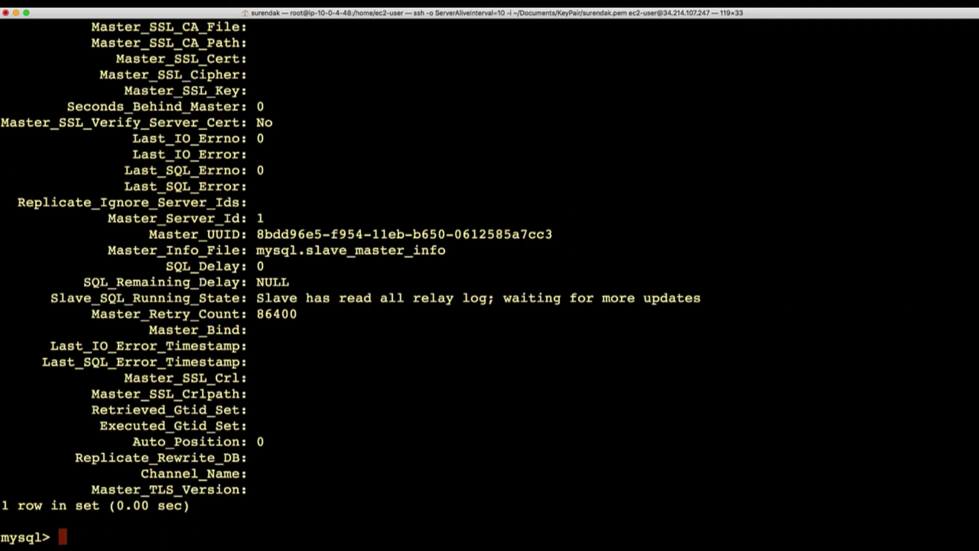
{"action": "scroll", "coordinate": [234, 409], "scroll_direction": "up", "scroll_amount": 12}
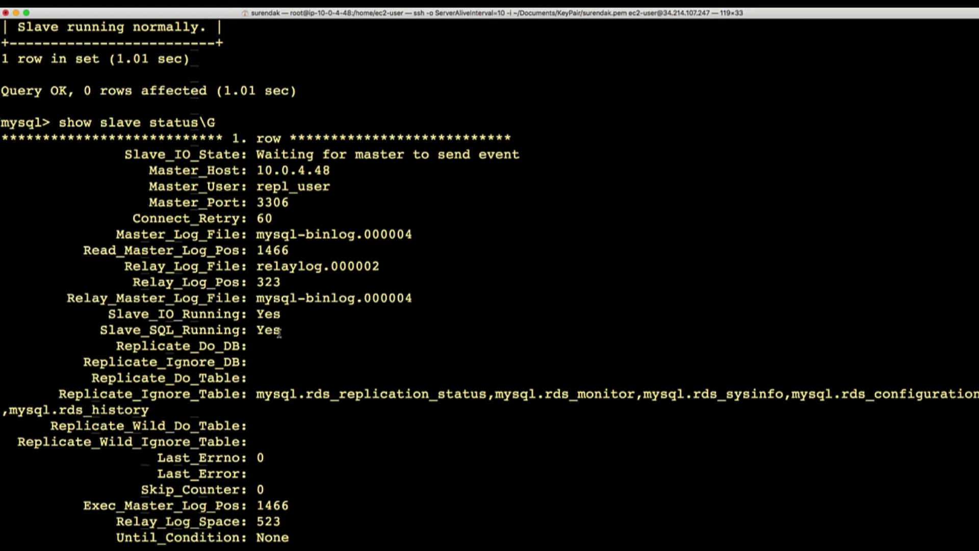
{"action": "scroll", "coordinate": [279, 332], "scroll_direction": "down", "scroll_amount": 10}
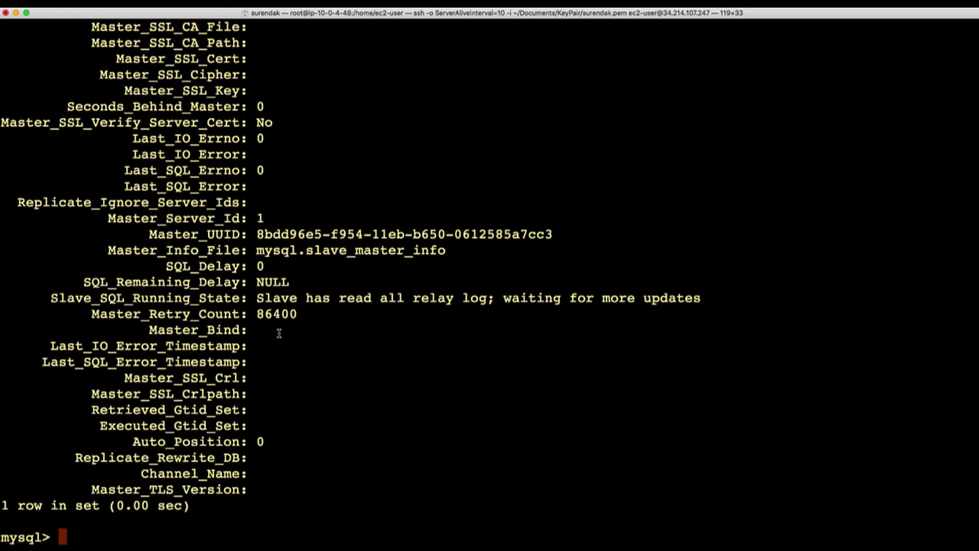
Step: List the schemas on the Aurora cluster with show schemas
{"action": "type", "text": "show schemas;"}
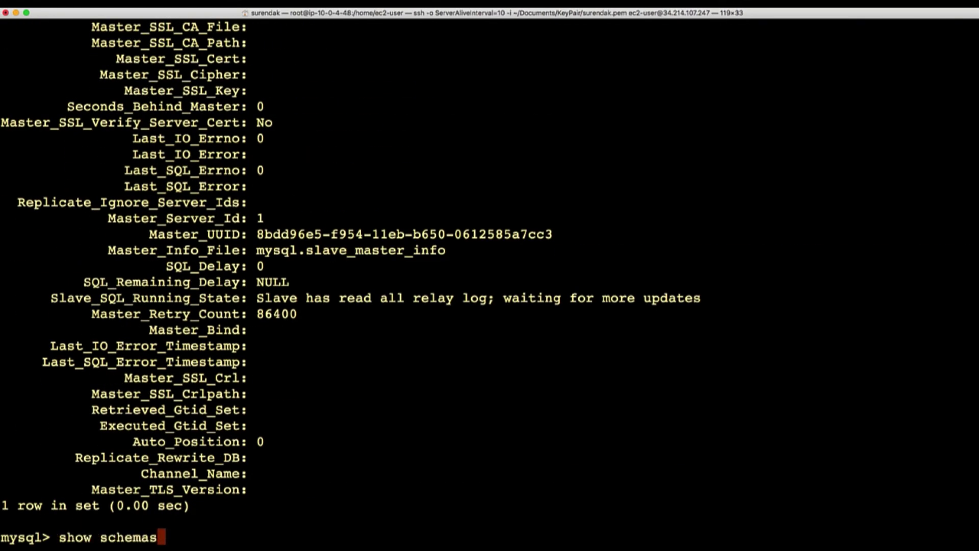
{"action": "key", "text": "Return"}
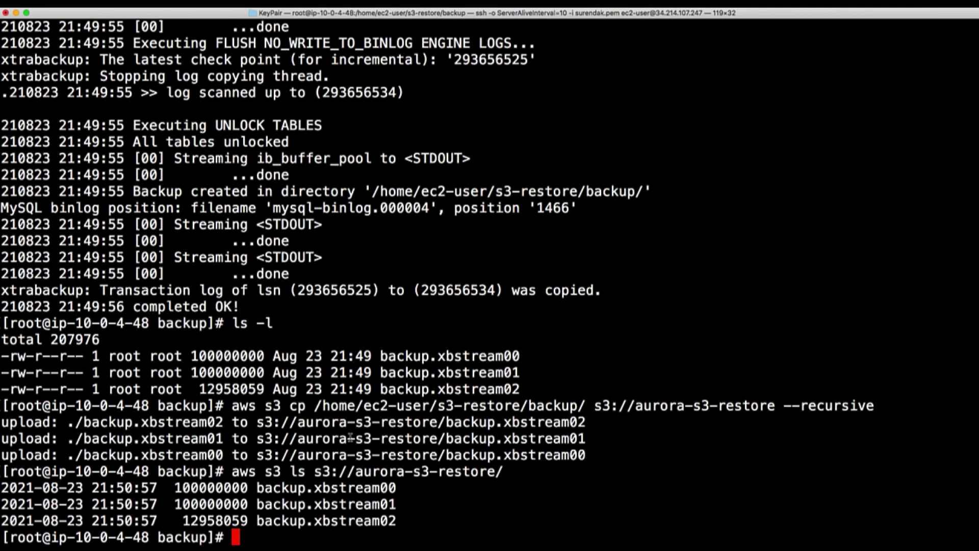
Step: In the source server's terminal session, connect to MySQL on localhost as root, supplying the account password at the prompt
{"action": "key", "text": "Up"}
{"action": "key", "text": "Down"}
{"action": "type", "text": "mysql -h loc"}
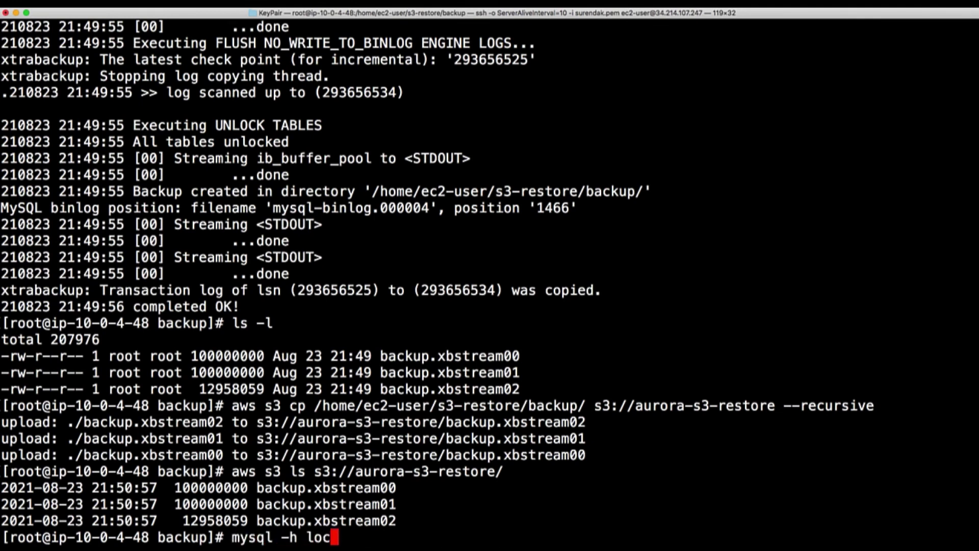
{"action": "type", "text": "alhost -u "}
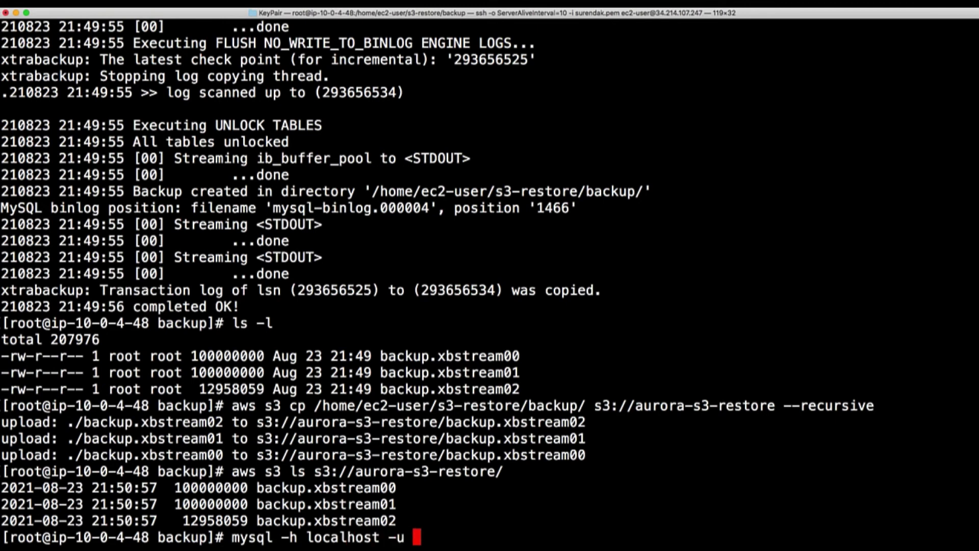
{"action": "type", "text": "root -p"}
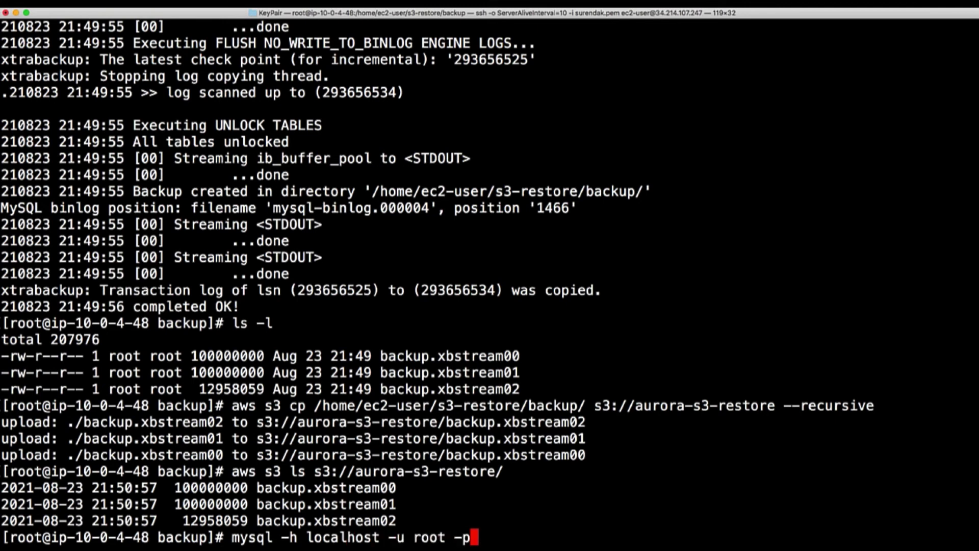
{"action": "key", "text": "Return"}
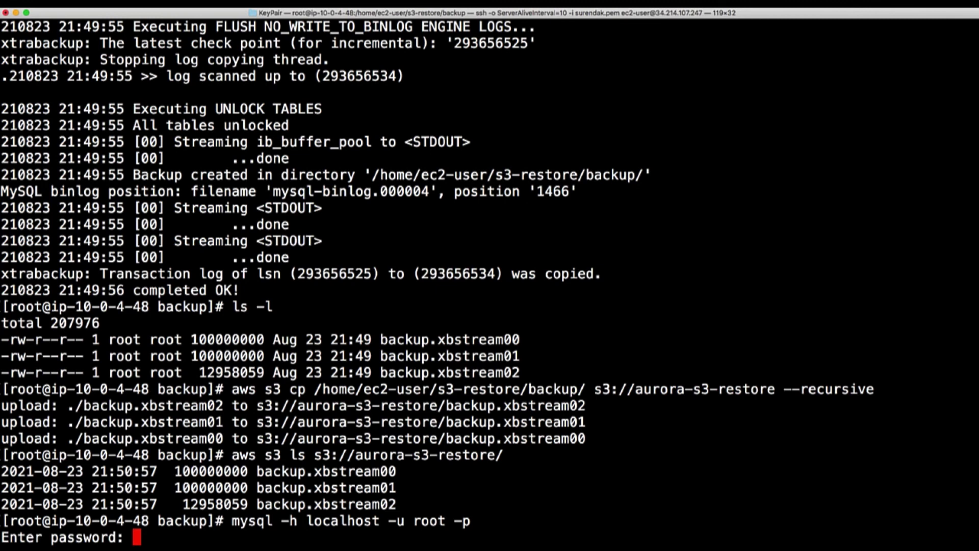
{"action": "key", "text": "Return"}
Step: List the schemas on the source MySQL server with show schemas
{"action": "type", "text": "show schemas"}
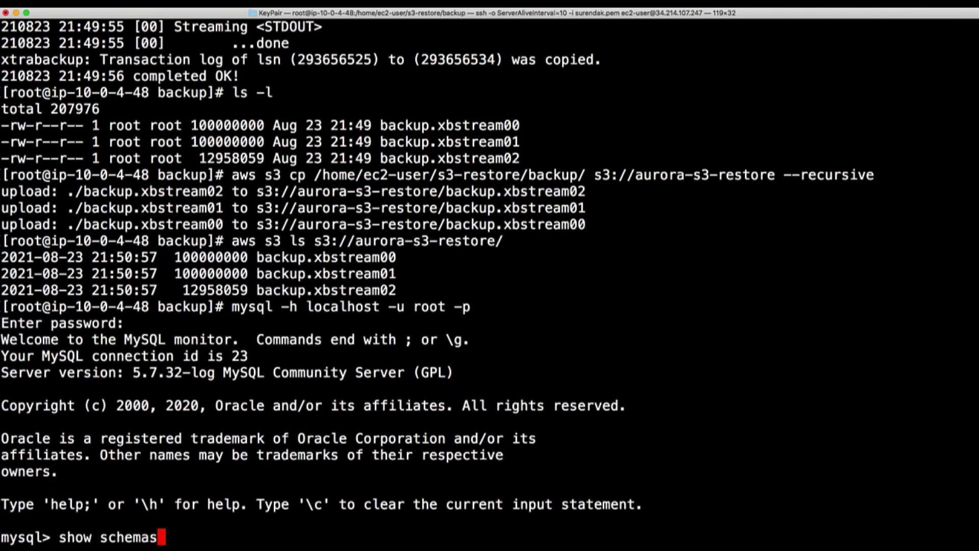
{"action": "type", "text": ";"}
{"action": "key", "text": "Return"}
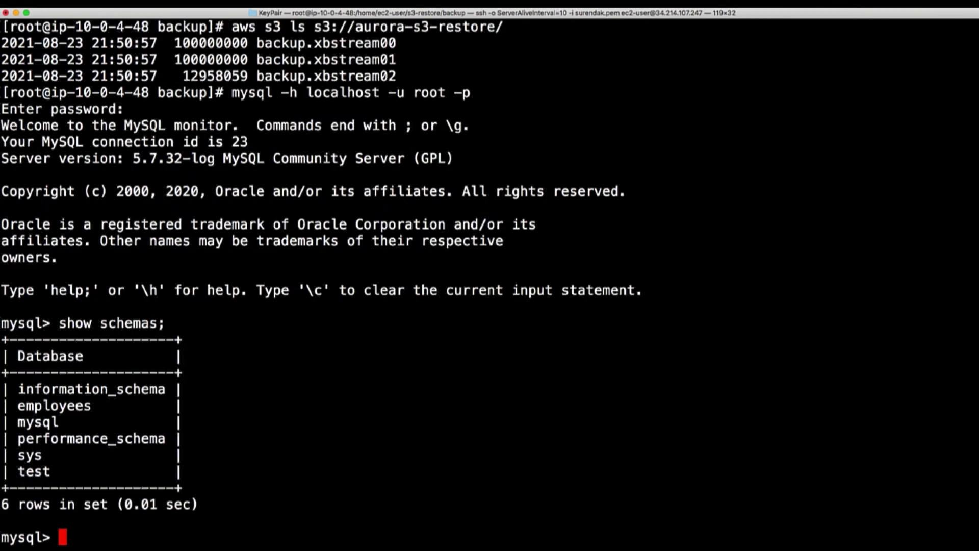
Step: Select the test database on the source MySQL server and list its tables
{"action": "type", "text": "use test;"}
{"action": "key", "text": "Return"}
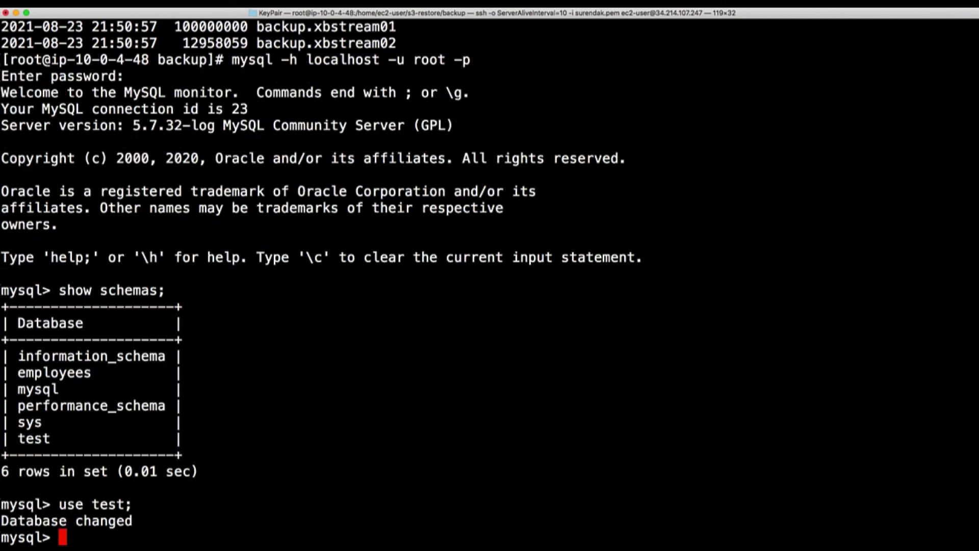
{"action": "type", "text": "show "}
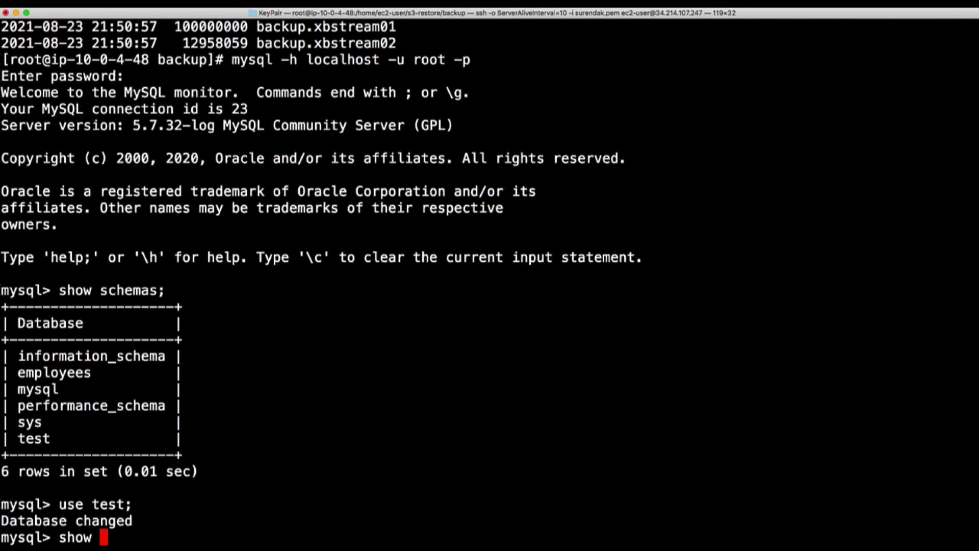
{"action": "type", "text": "tables;"}
{"action": "key", "text": "Return"}
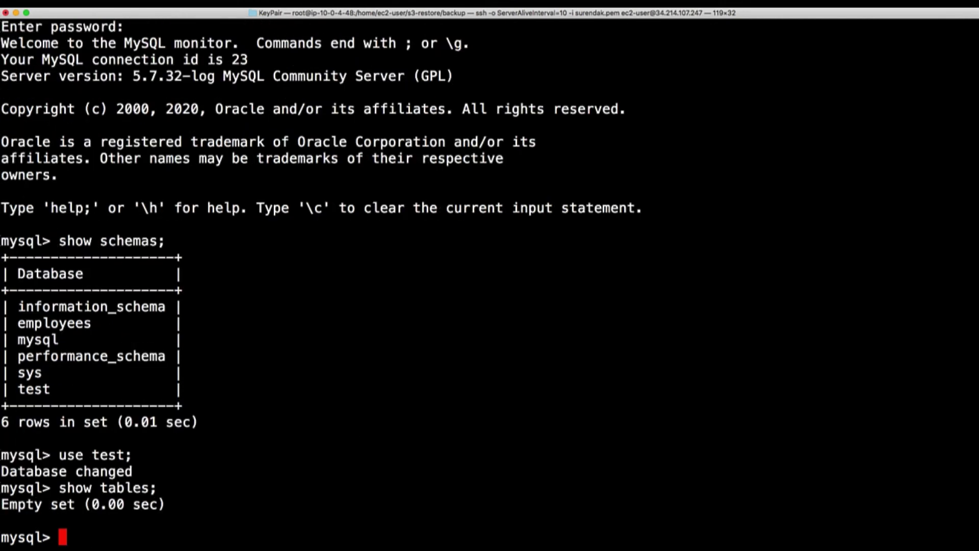
Step: Create a table named demo with a single INT column ID in the source's test database
{"action": "type", "text": "create table tes"}
{"action": "key", "text": "BackSpace"}
{"action": "key", "text": "BackSpace"}
{"action": "key", "text": "BackSpace"}
{"action": "type", "text": "demo(ID "}
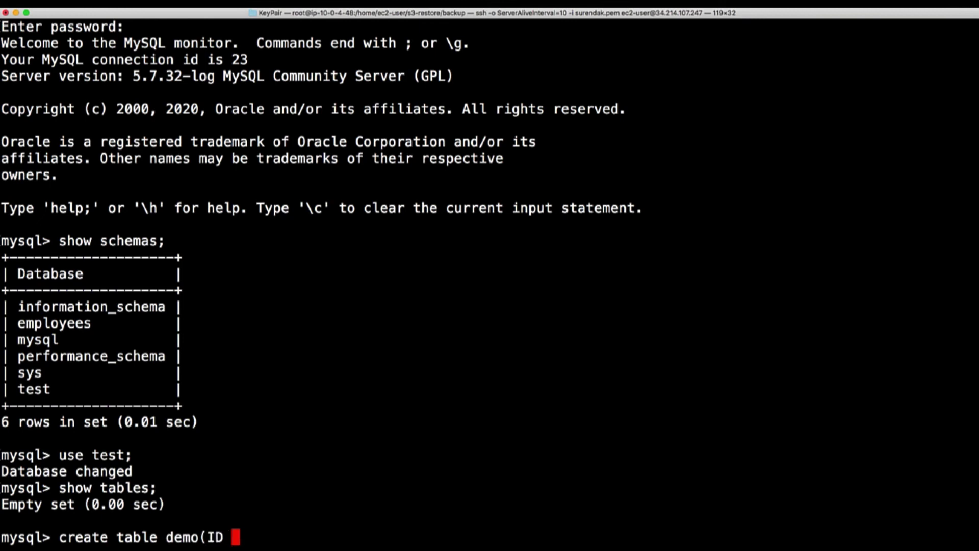
{"action": "type", "text": "INT)"}
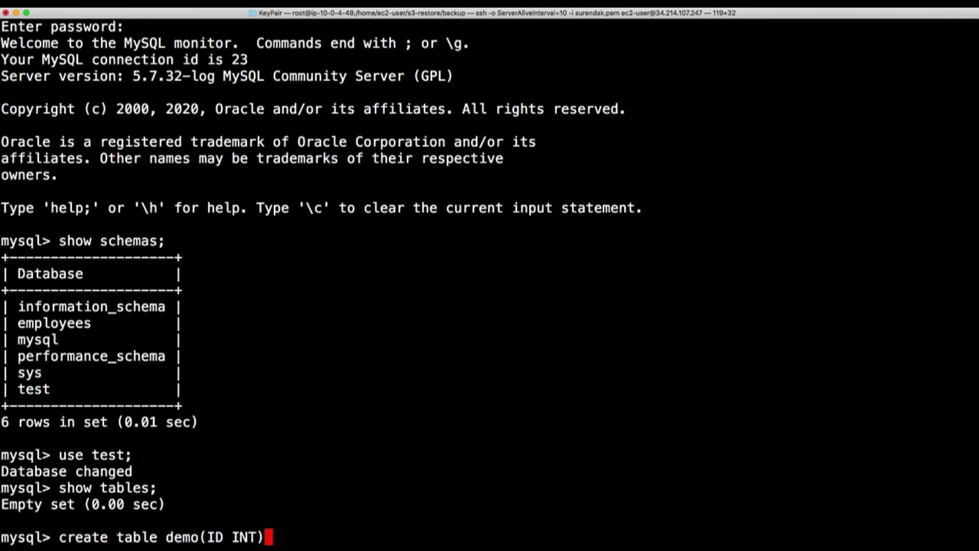
{"action": "type", "text": ";"}
{"action": "key", "text": "Return"}
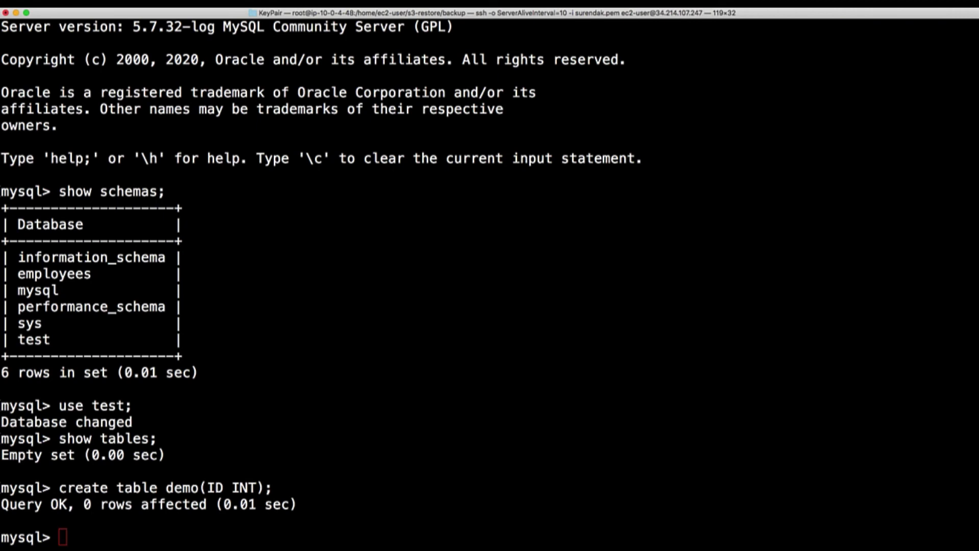
Step: Return to the Aurora cluster's terminal session, select its test database and list the tables to check for the demo table
{"action": "key", "text": "super+grave"}
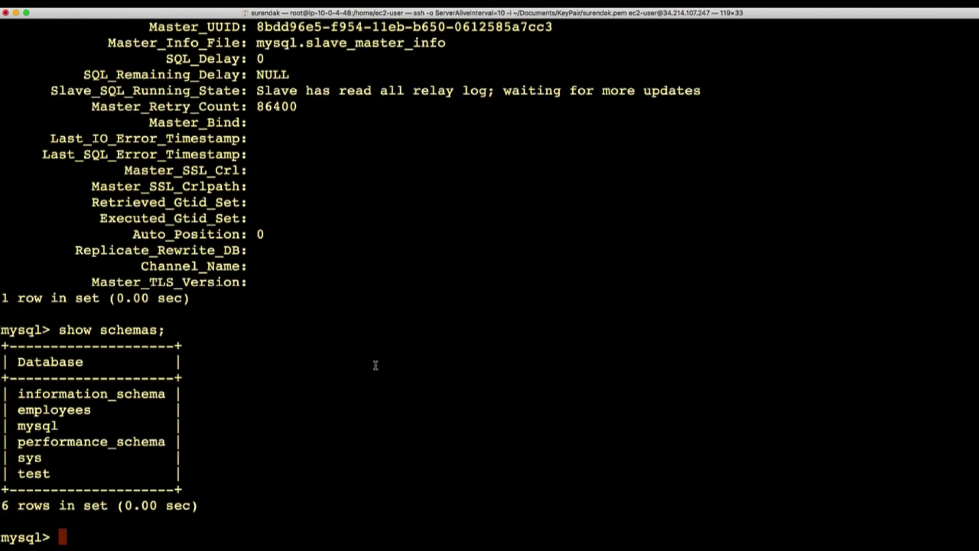
{"action": "type", "text": "use test;"}
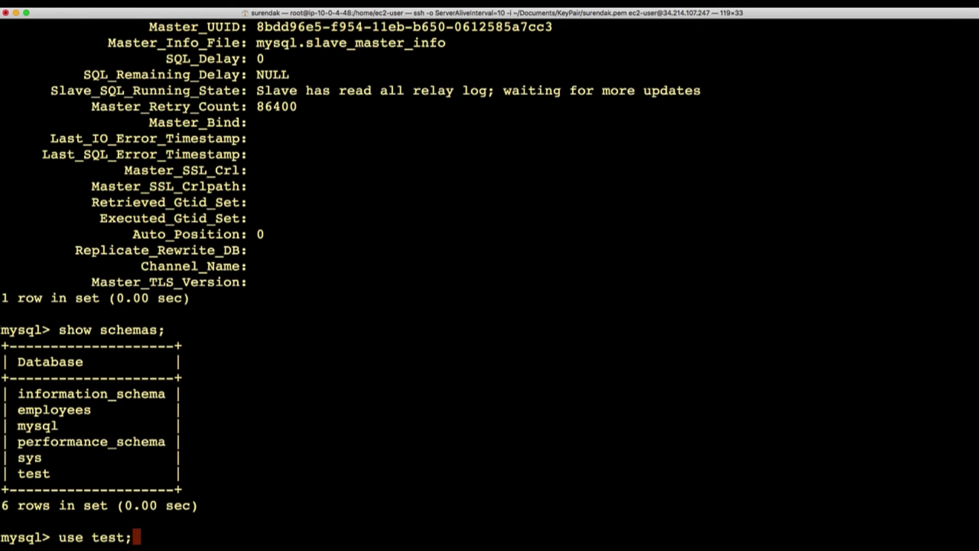
{"action": "key", "text": "Return"}
{"action": "type", "text": "show tables;"}
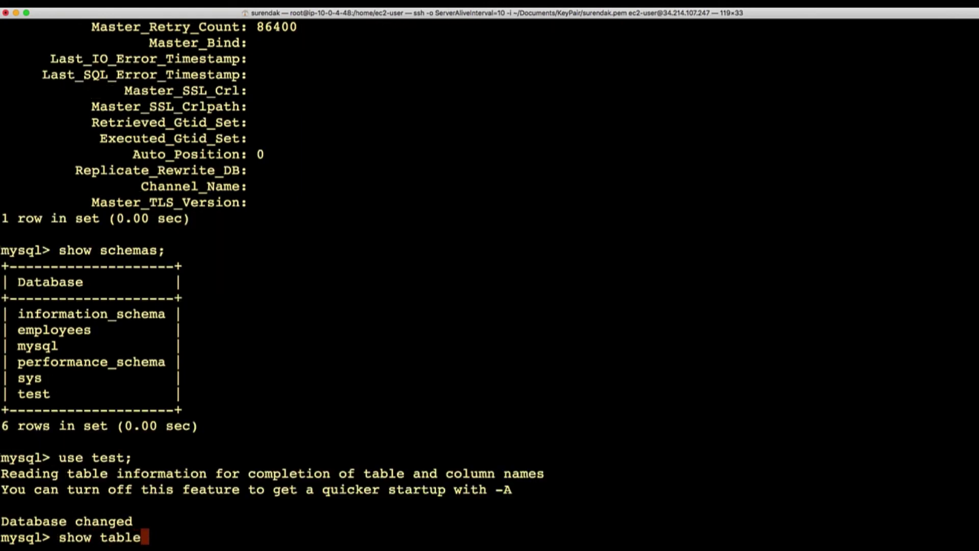
{"action": "key", "text": "Return"}
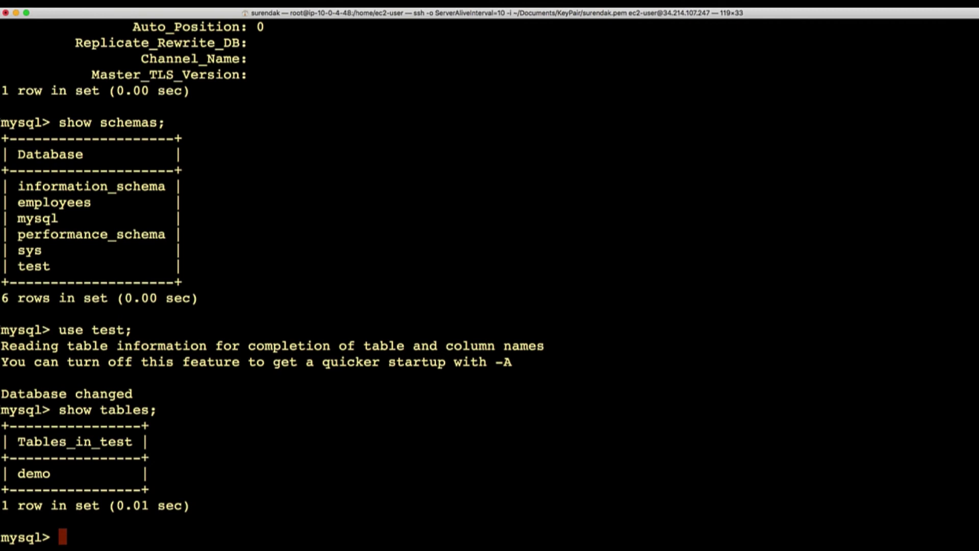
Step: Run show slave status\G on the Aurora cluster and examine the log positions, replication threads and Seconds_Behind_Master
{"action": "type", "text": "show slave stuat"}
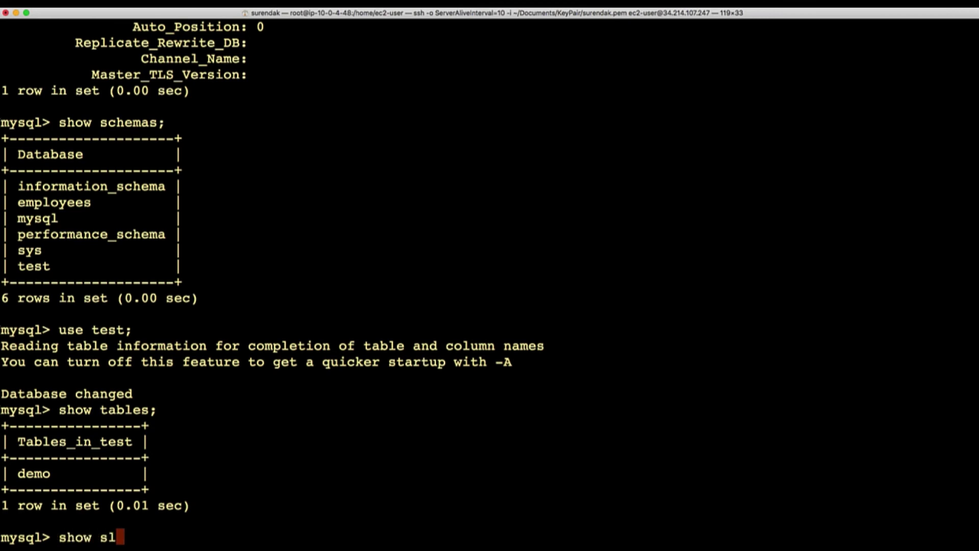
{"action": "key", "text": "BackSpace"}
{"action": "key", "text": "BackSpace"}
{"action": "key", "text": "BackSpace"}
{"action": "key", "text": "BackSpace"}
{"action": "type", "text": "tatus\\G"}
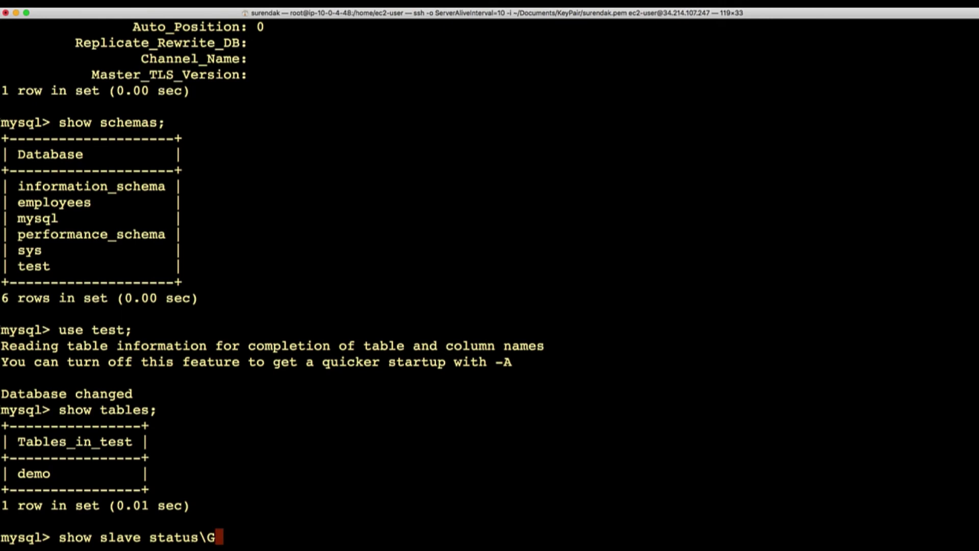
{"action": "key", "text": "Return"}
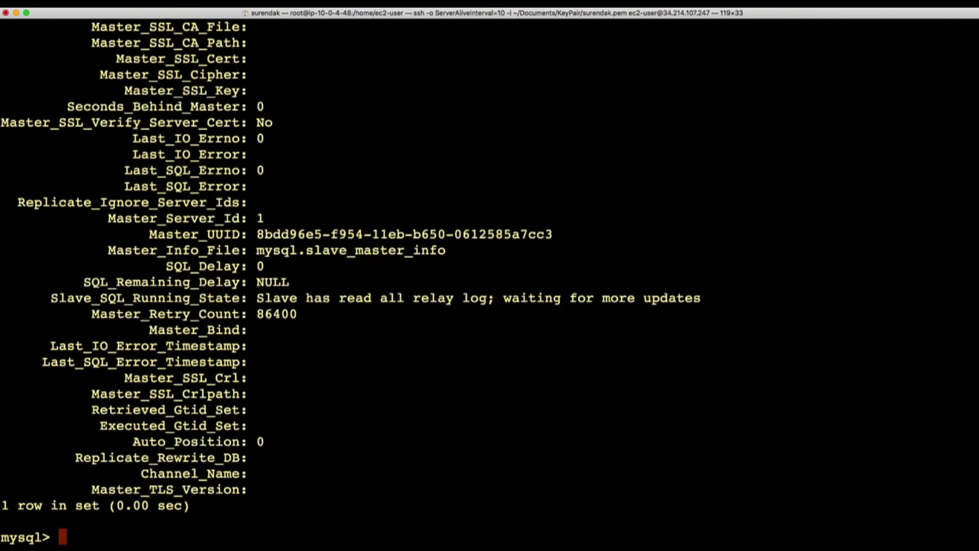
{"action": "scroll", "coordinate": [342, 321], "scroll_direction": "up", "scroll_amount": 10}
{"action": "scroll", "coordinate": [342, 321], "scroll_direction": "up", "scroll_amount": 4}
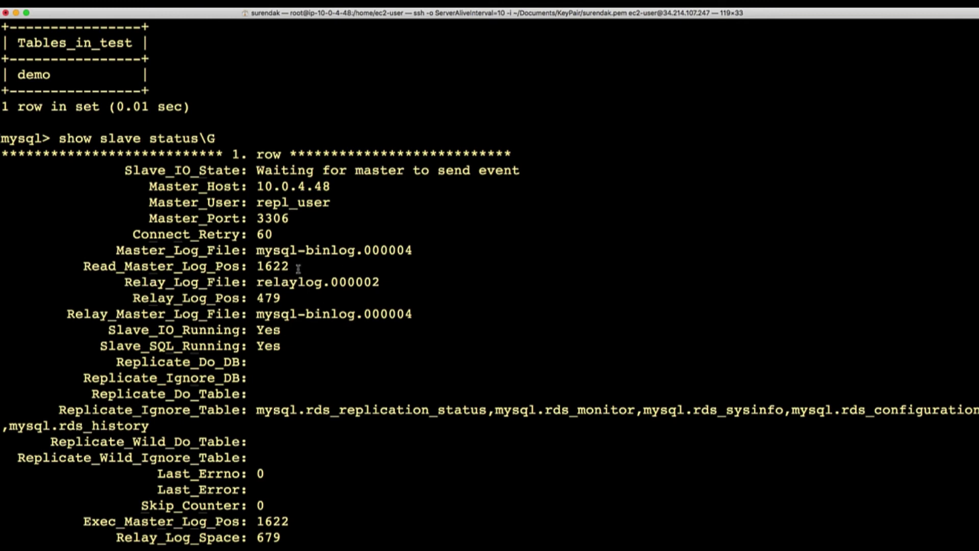
{"action": "scroll", "coordinate": [286, 240], "scroll_direction": "down", "scroll_amount": 10}
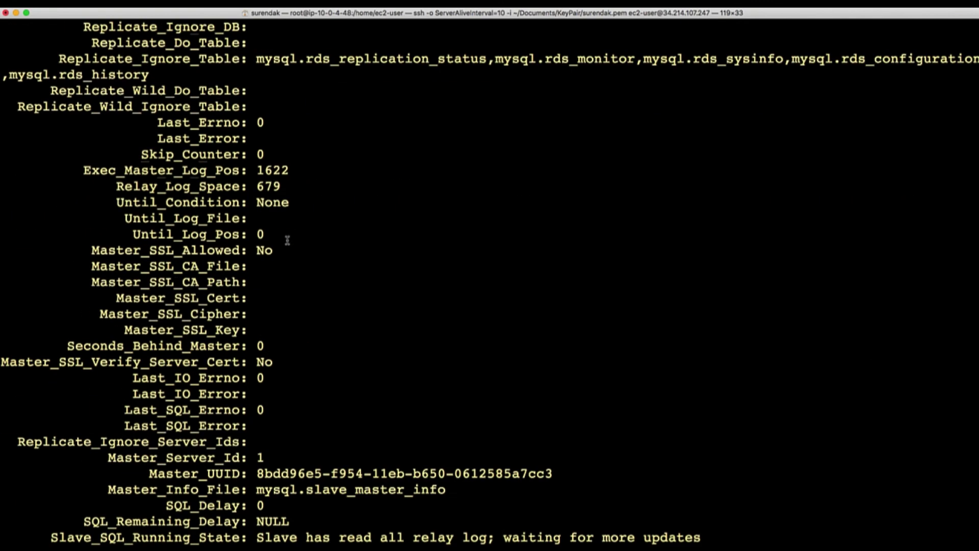
{"action": "scroll", "coordinate": [195, 361], "scroll_direction": "down", "scroll_amount": 1}
{"action": "scroll", "coordinate": [196, 362], "scroll_direction": "up", "scroll_amount": 4}
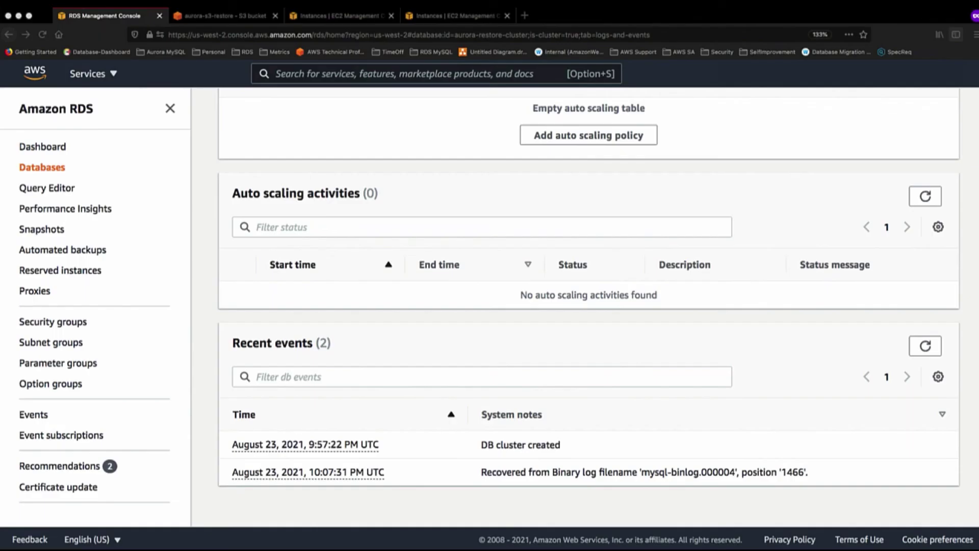
Step: In the RDS console, open the CloudWatch monitoring metrics of the writer instance aurora-restore-cluster-instance-1
{"action": "scroll", "coordinate": [328, 385], "scroll_direction": "up", "scroll_amount": 2}
{"action": "scroll", "coordinate": [328, 385], "scroll_direction": "up", "scroll_amount": 2}
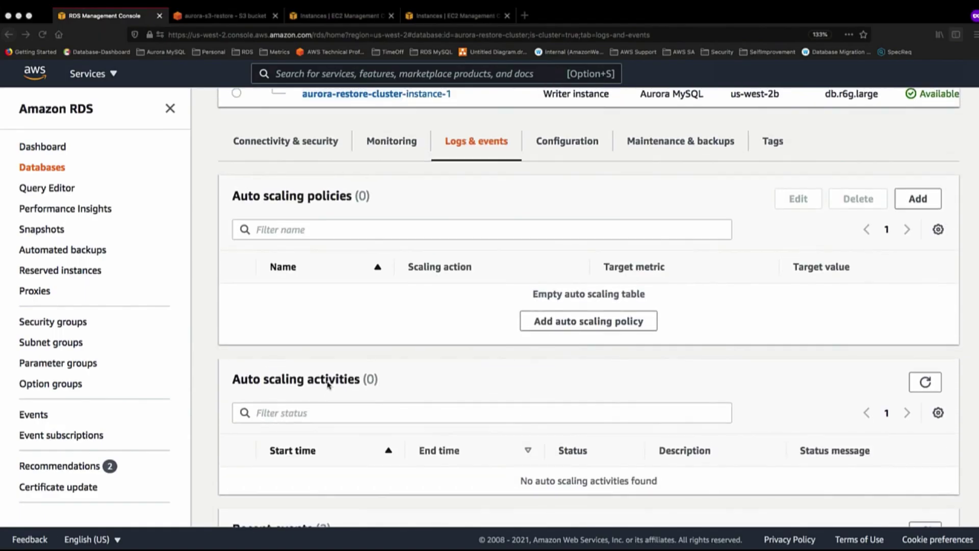
{"action": "scroll", "coordinate": [328, 385], "scroll_direction": "up", "scroll_amount": 2}
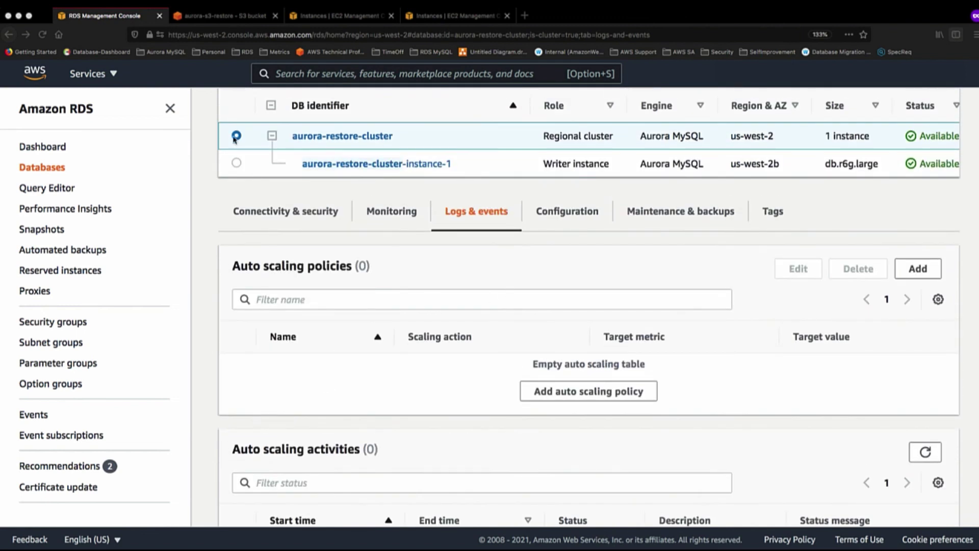
{"action": "left_click", "coordinate": [237, 163]}
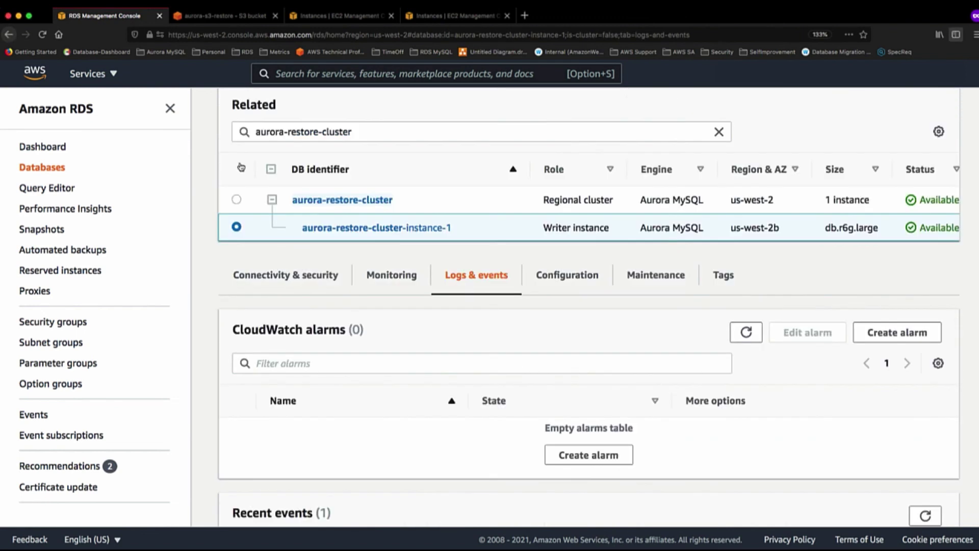
{"action": "left_click", "coordinate": [406, 280]}
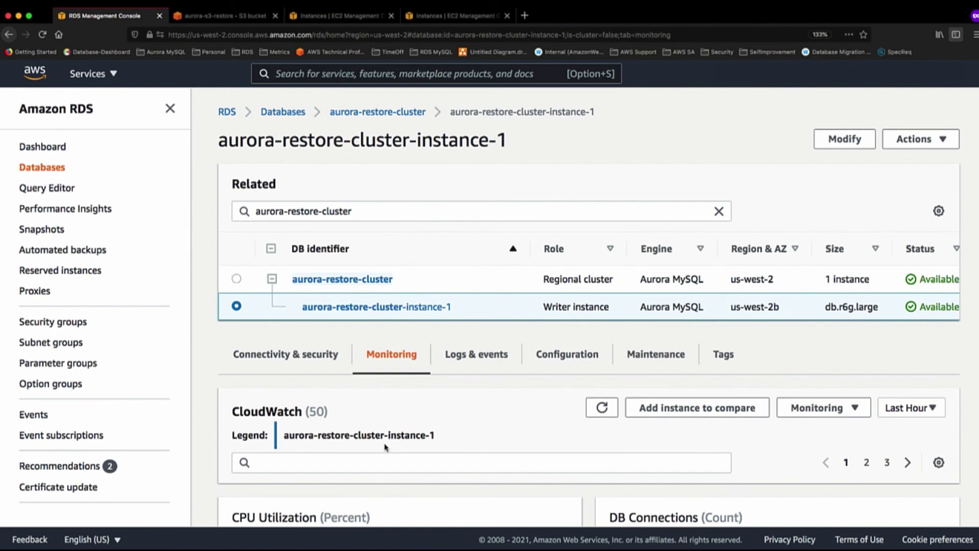
{"action": "scroll", "coordinate": [332, 465], "scroll_direction": "down", "scroll_amount": 3}
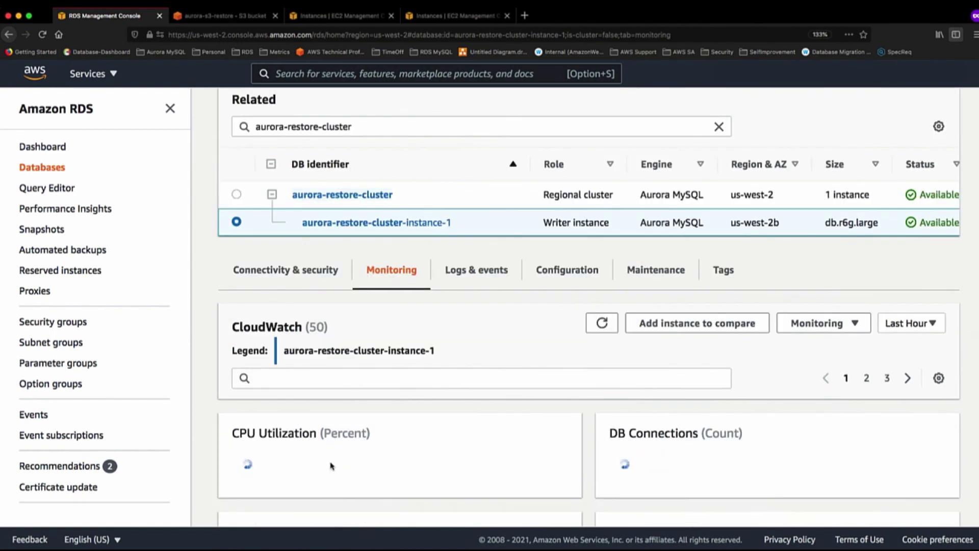
{"action": "left_click", "coordinate": [427, 459]}
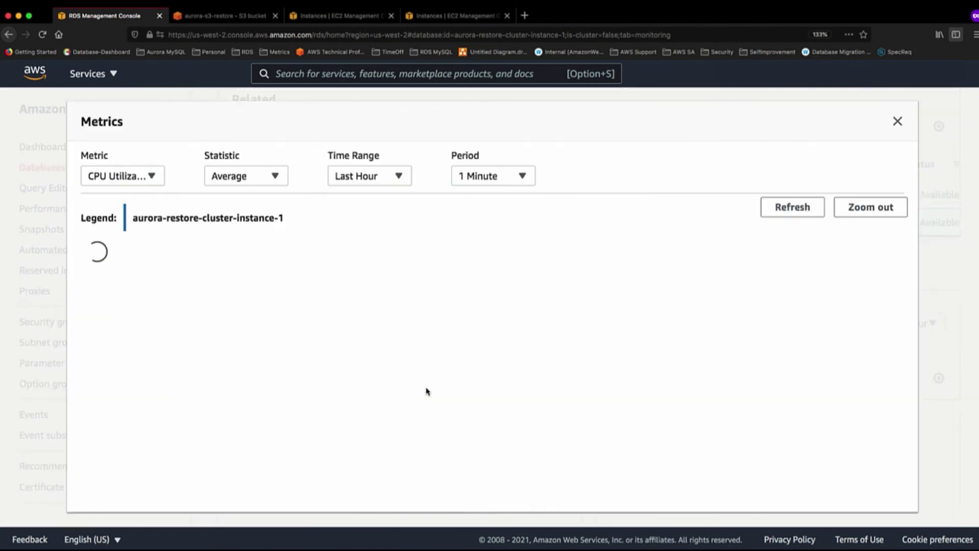
{"action": "left_click", "coordinate": [896, 123]}
Step: Filter the CloudWatch metrics by binlog and examine the enlarged Aurora Binlog Replica Lag graph, closing it when done
{"action": "left_click", "coordinate": [308, 382]}
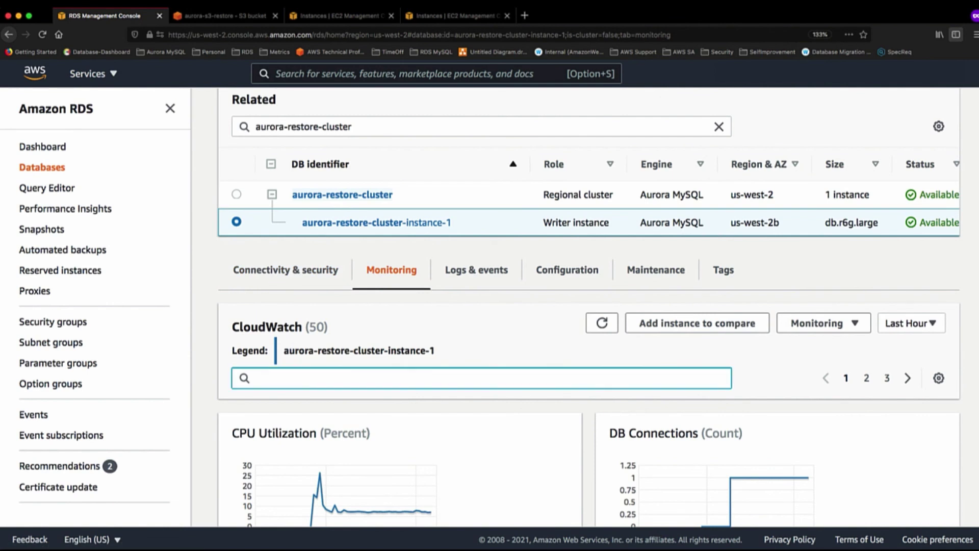
{"action": "type", "text": "binlog"}
{"action": "scroll", "coordinate": [530, 421], "scroll_direction": "down", "scroll_amount": 2}
{"action": "left_click", "coordinate": [383, 435]}
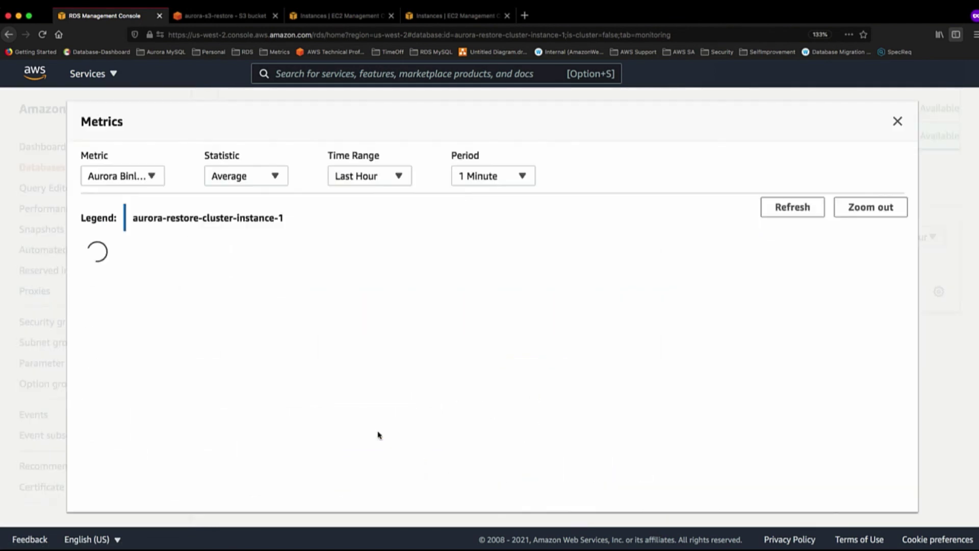
{"action": "left_click", "coordinate": [129, 178]}
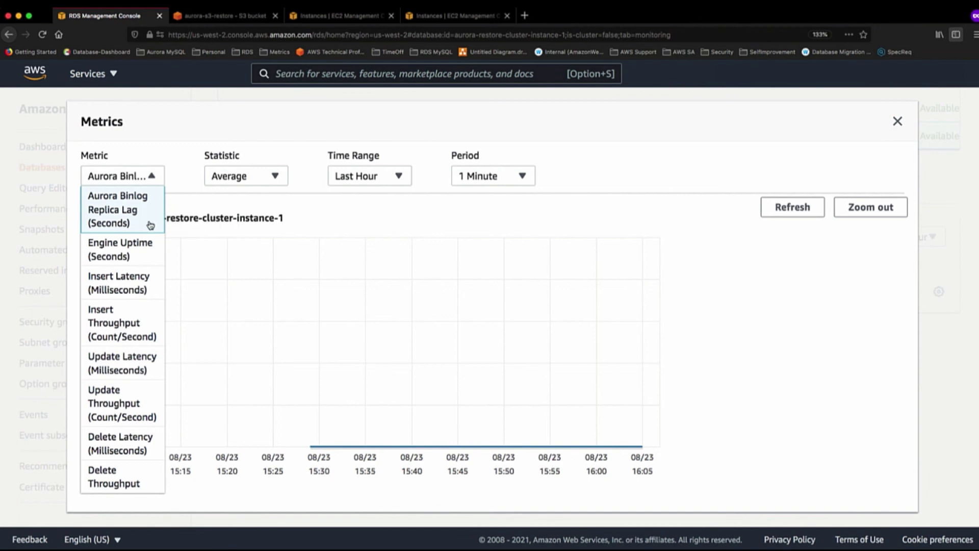
{"action": "left_click", "coordinate": [653, 167]}
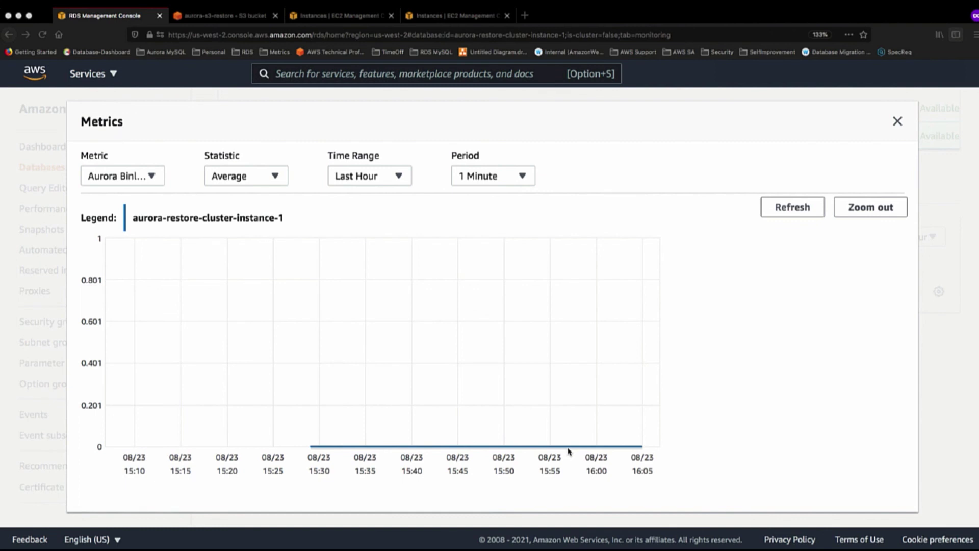
{"action": "left_click", "coordinate": [897, 122]}
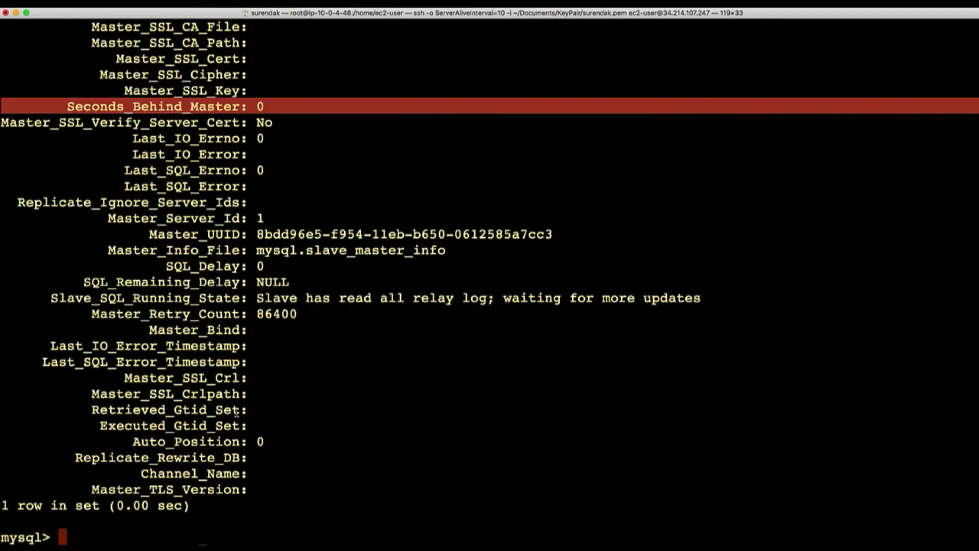
Step: Stop binlog replication on the Aurora cluster by running CALL mysql.rds_stop_replication; in its MySQL session
{"action": "key", "text": "super+Tab"}
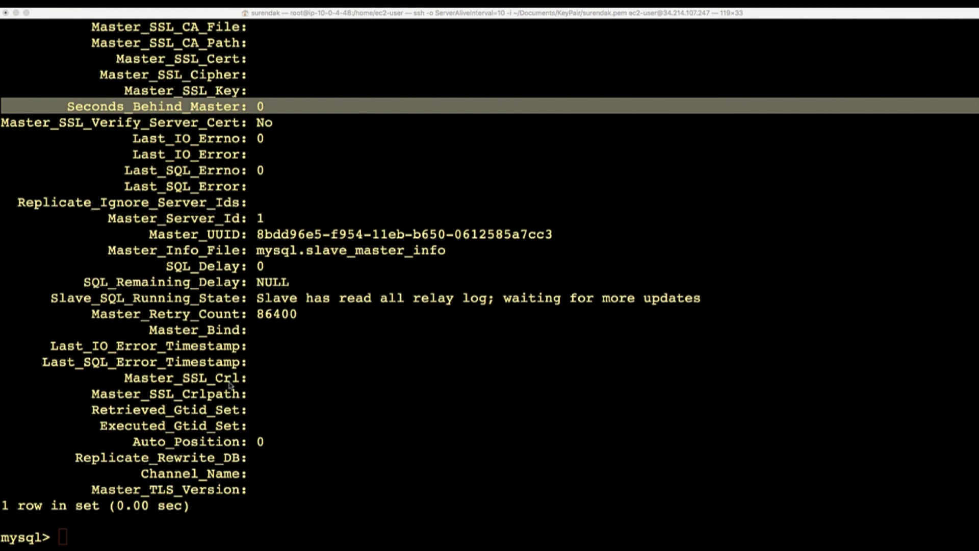
{"action": "left_click", "coordinate": [251, 478]}
{"action": "type", "text": "CALL mysql.rds_stop_replication;"}
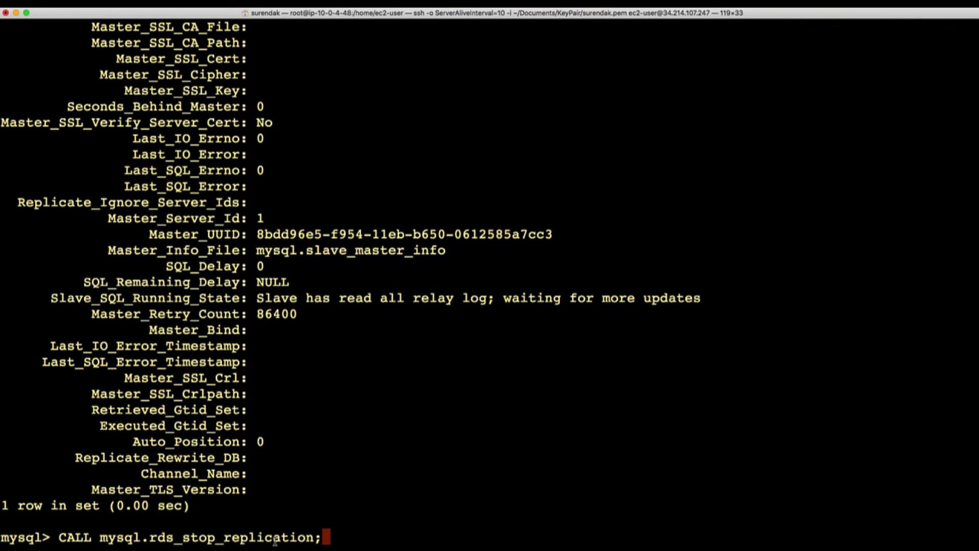
{"action": "key", "text": "Return"}
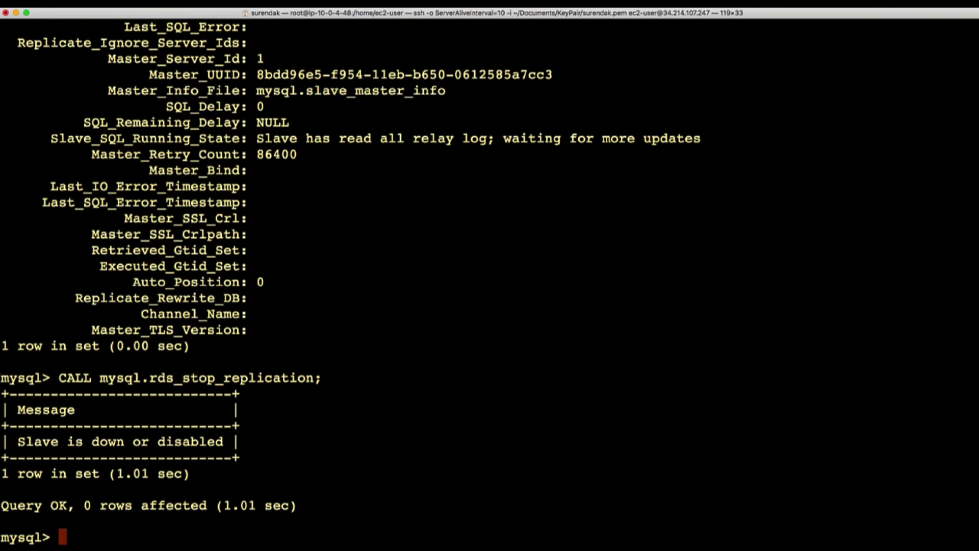
{"action": "key", "text": "super+Tab"}
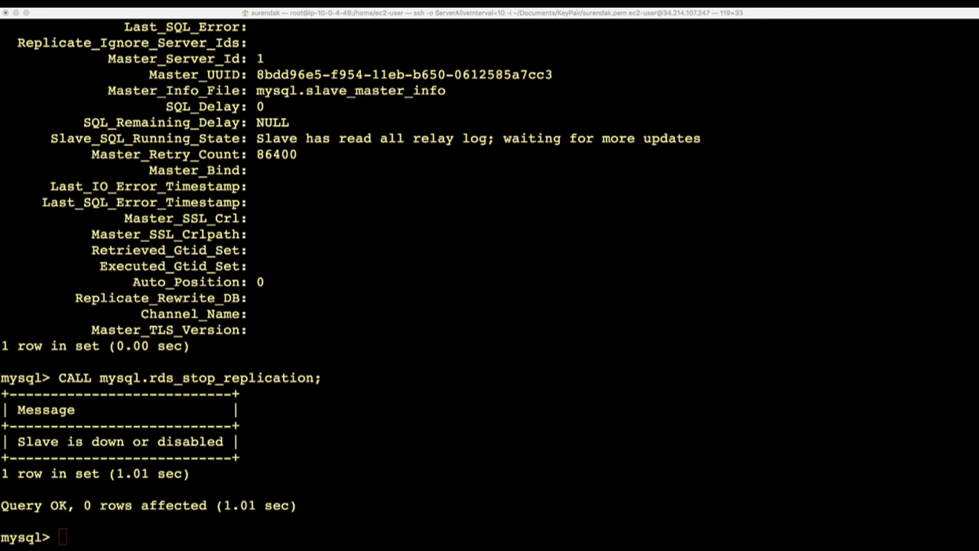
{"action": "left_click", "coordinate": [350, 518]}
{"action": "type", "text": "CALL mysql.rds_reset_external_master;"}
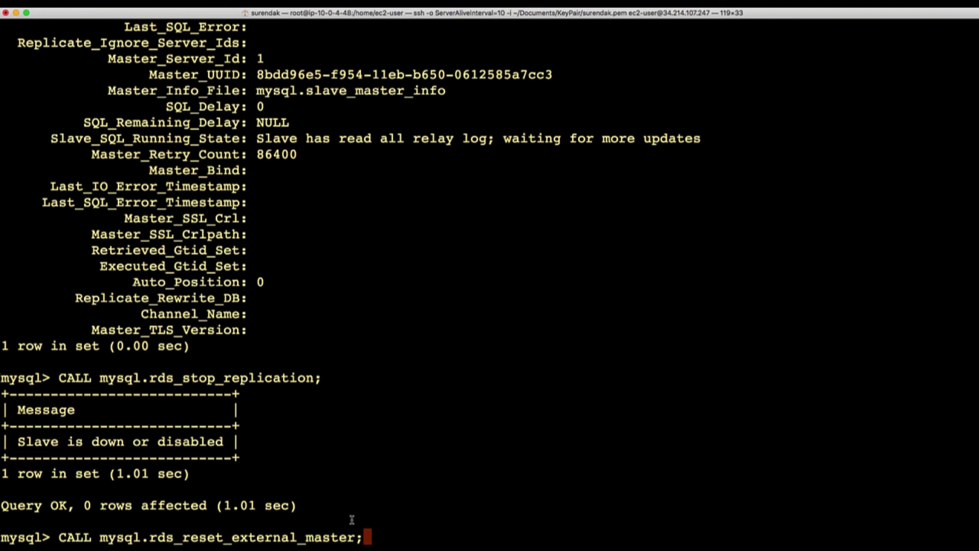
Step: Run show slave status\G on the Aurora cluster again and examine the replication threads, log positions and Seconds_Behind_Master
{"action": "key", "text": "Up"}
{"action": "key", "text": "Up"}
{"action": "key", "text": "Return"}
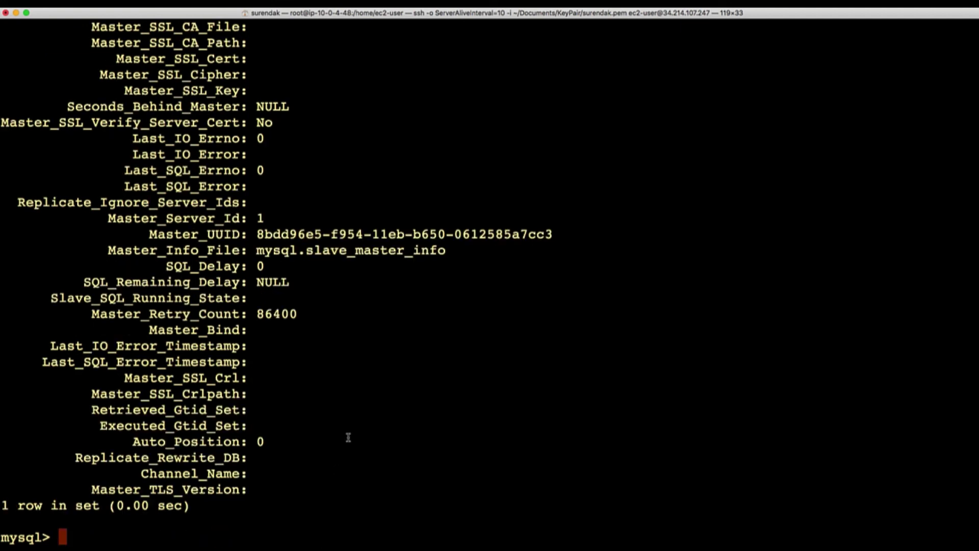
{"action": "scroll", "coordinate": [348, 437], "scroll_direction": "up", "scroll_amount": 10}
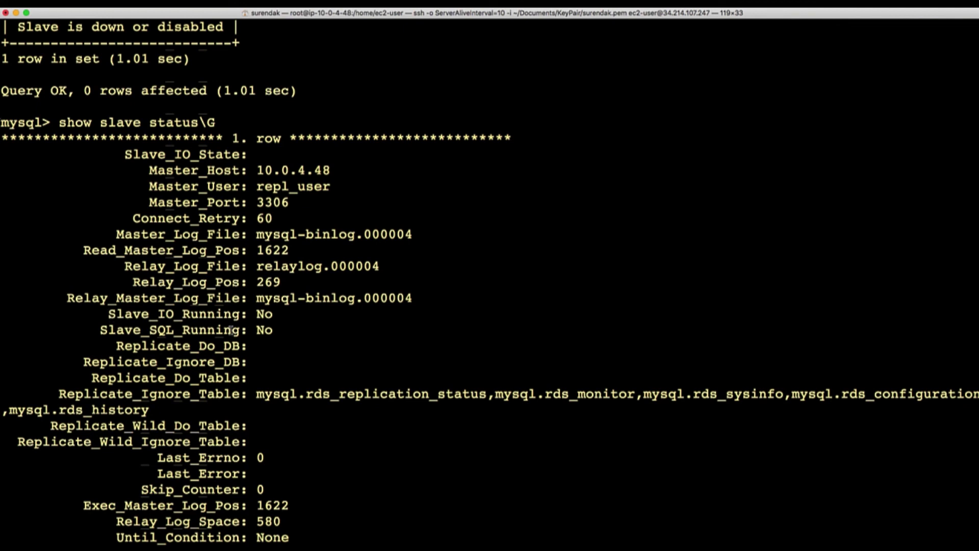
{"action": "scroll", "coordinate": [274, 332], "scroll_direction": "down", "scroll_amount": 10}
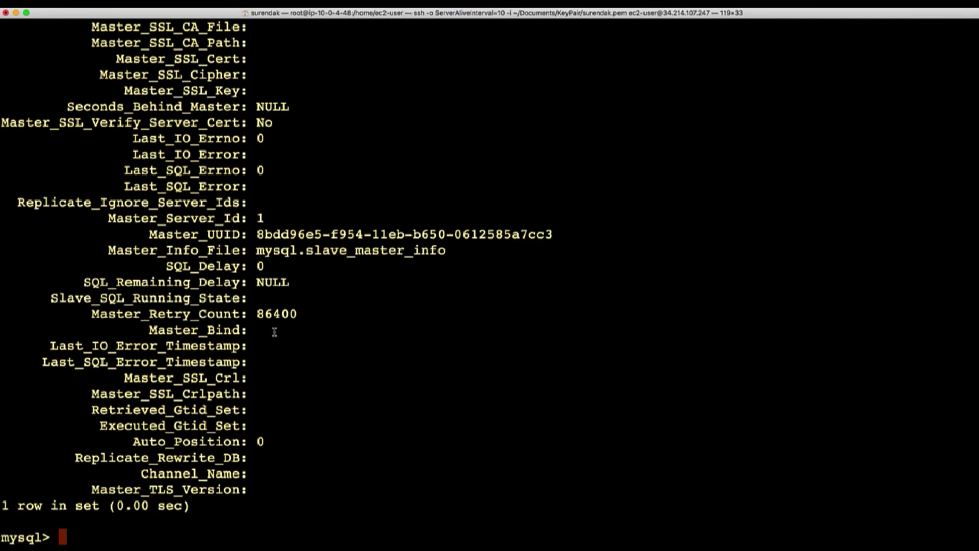
Step: Reset the Aurora cluster's external master configuration with CALL mysql.rds_reset_external_master;
{"action": "type", "text": "CALL mysql.rds_reset_external_master;"}
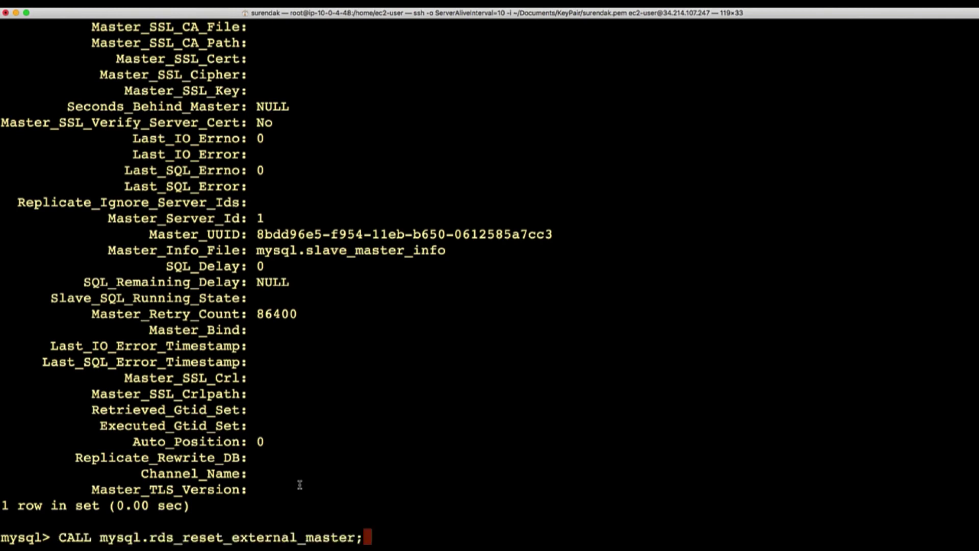